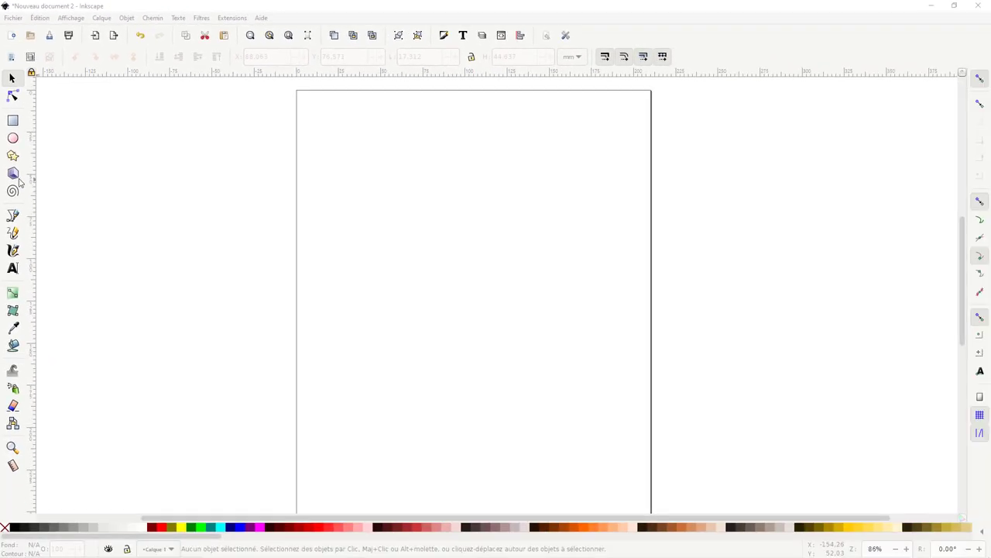
# - Activate the 3D Box tool on the blank document (angles X 180, Y 90, Z 40)
pyautogui.click(13, 174)
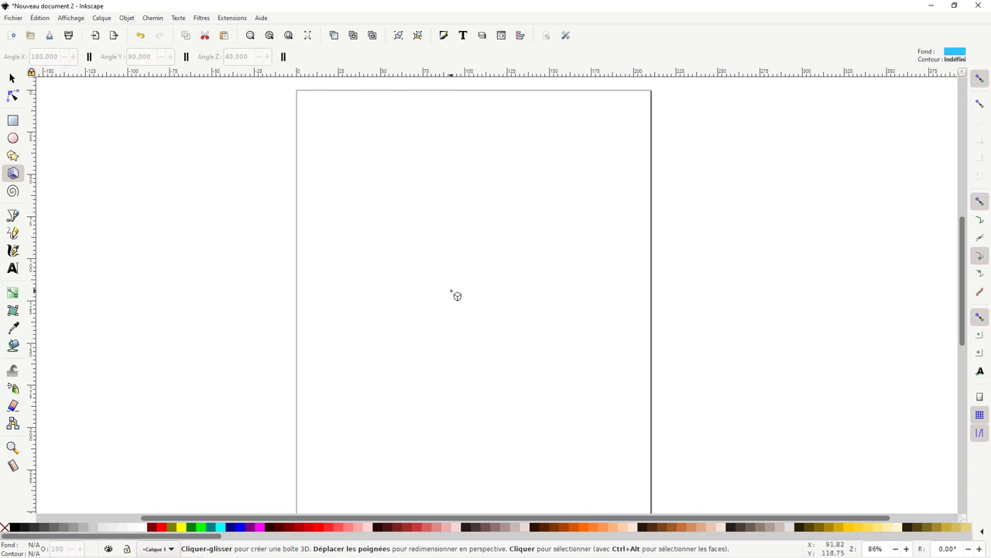
# - Draw a 3D box, drag its finite vanishing point farther out, and stretch its front face
pyautogui.keyDown('ctrl'); pyautogui.scroll(1, 456, 295); pyautogui.keyUp('ctrl')
pyautogui.keyDown('ctrl'); pyautogui.scroll(1, 457, 295); pyautogui.keyUp('ctrl')
pyautogui.moveTo(418, 252); pyautogui.dragTo(464, 278)
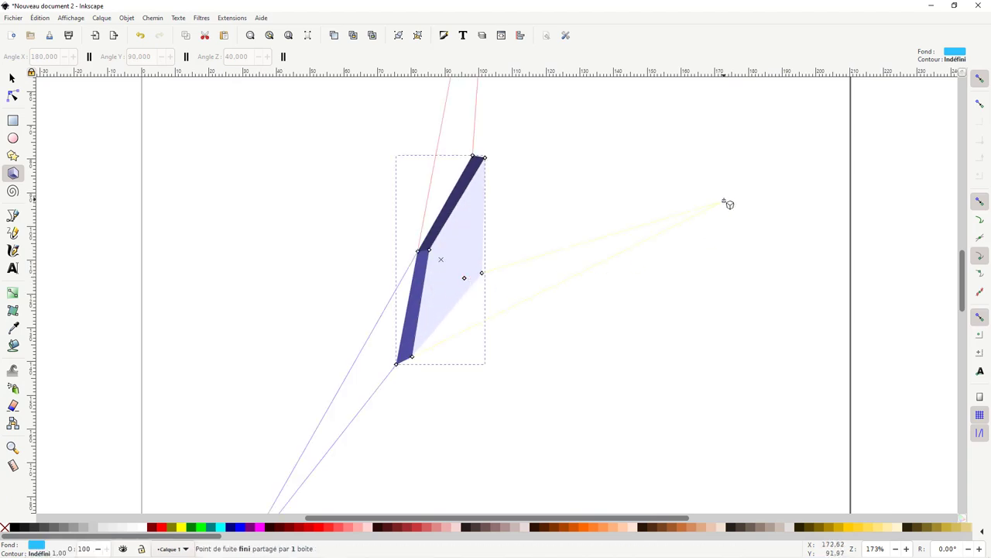
pyautogui.moveTo(723, 203); pyautogui.dragTo(629, 361)
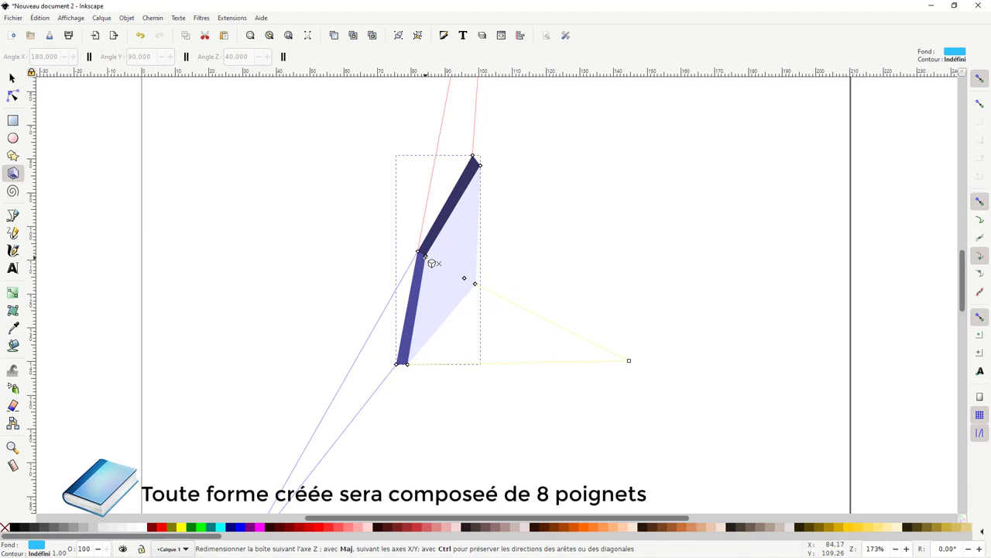
pyautogui.moveTo(432, 261)
pyautogui.mouseDown()
pyautogui.moveTo(473, 285)
pyautogui.moveTo(440, 265)
pyautogui.moveTo(423, 268)
pyautogui.moveTo(422, 279)
pyautogui.mouseUp()
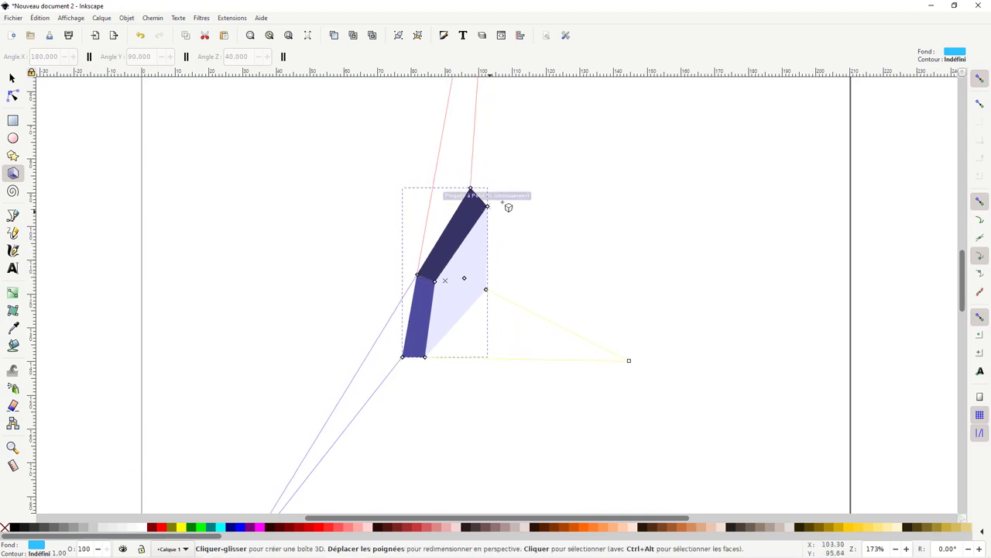
pyautogui.moveTo(547, 155)
pyautogui.mouseDown()
pyautogui.moveTo(518, 329)
pyautogui.moveTo(522, 434)
pyautogui.mouseUp()
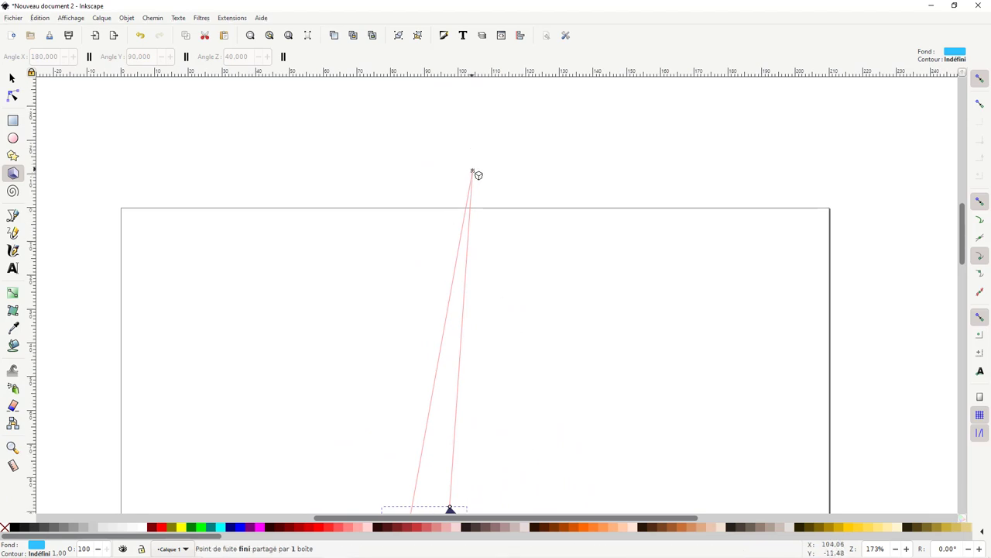
# - Move the upper vanishing point to mid-page and the lower one up, then enlarge the box deeper
pyautogui.moveTo(473, 172)
pyautogui.mouseDown()
pyautogui.moveTo(499, 385)
pyautogui.moveTo(516, 308)
pyautogui.moveTo(674, 55)
pyautogui.mouseUp()
pyautogui.moveTo(424, 343); pyautogui.dragTo(452, 253)
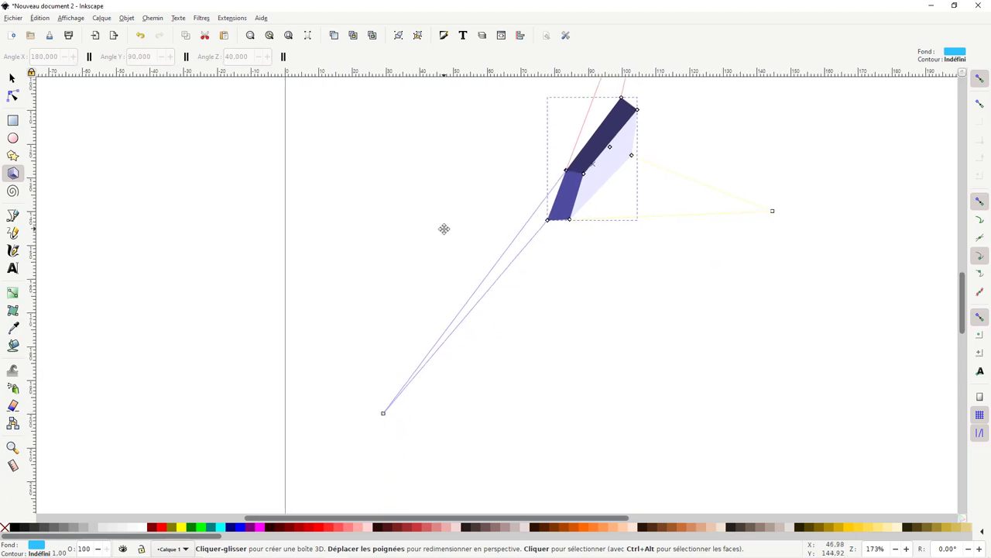
pyautogui.moveTo(383, 435)
pyautogui.mouseDown()
pyautogui.moveTo(464, 225)
pyautogui.moveTo(556, 95)
pyautogui.mouseUp()
pyautogui.scroll(3, 511, 278)
pyautogui.hscroll(2, 511, 279)
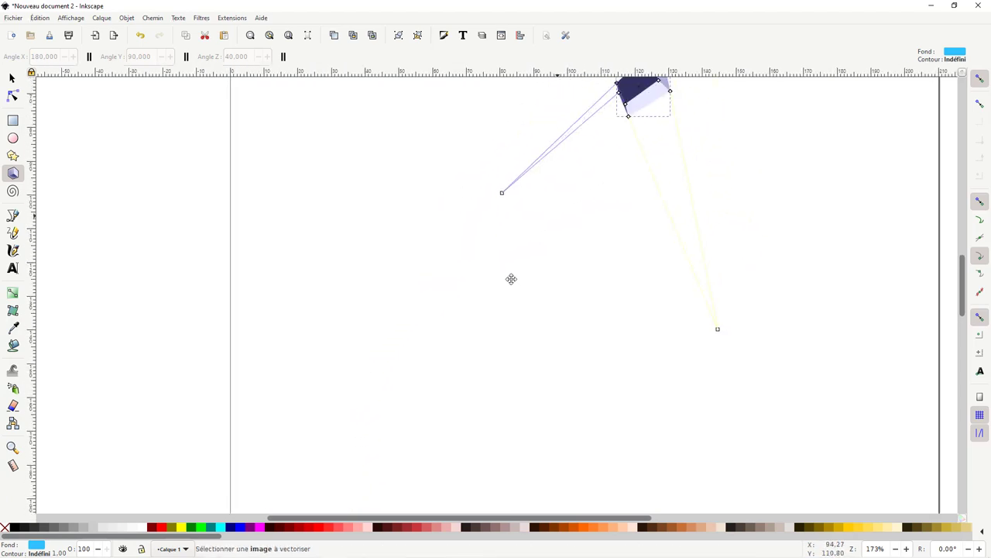
pyautogui.scroll(4, 400, 348)
pyautogui.hscroll(5, 400, 347)
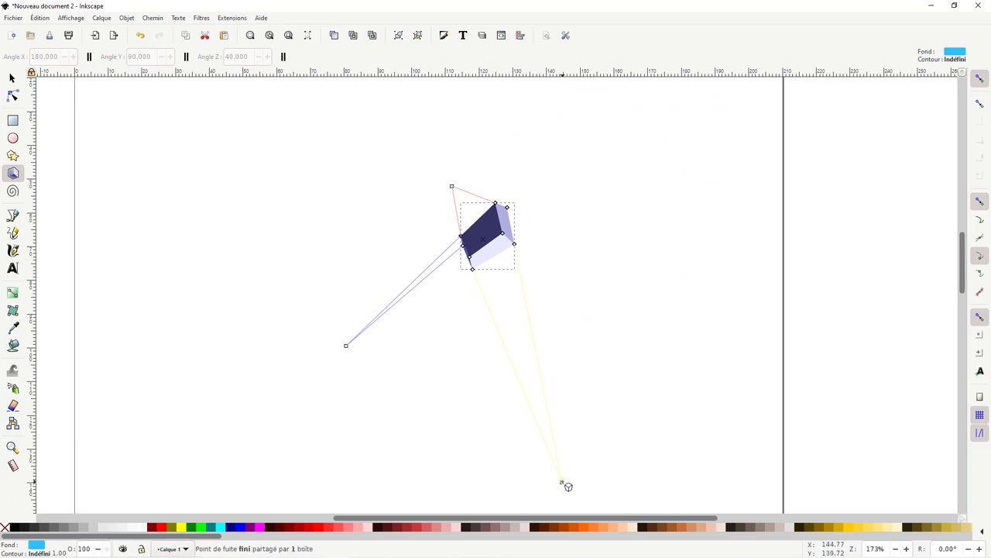
pyautogui.moveTo(565, 481)
pyautogui.mouseDown()
pyautogui.moveTo(518, 349)
pyautogui.moveTo(514, 311)
pyautogui.moveTo(521, 319)
pyautogui.moveTo(530, 299)
pyautogui.mouseUp()
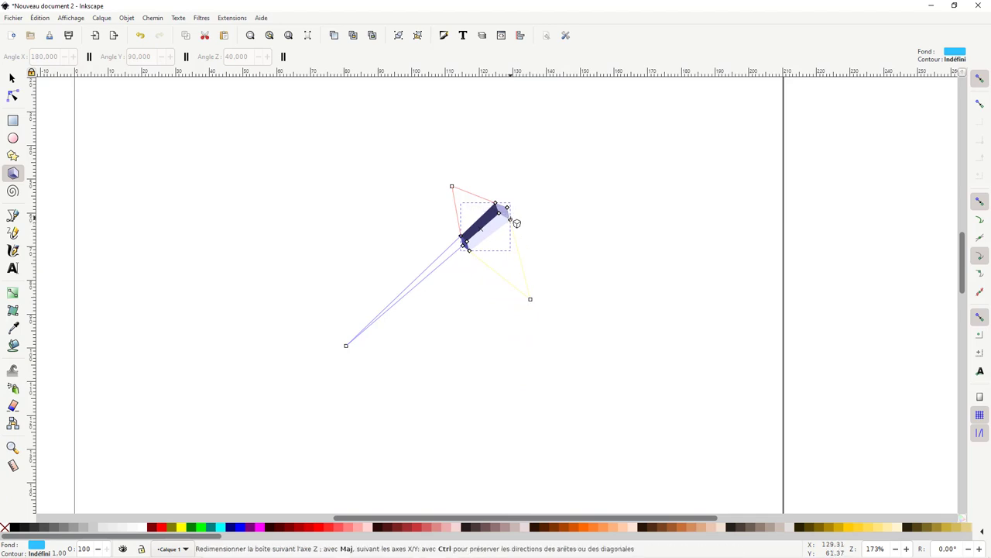
pyautogui.moveTo(511, 220); pyautogui.dragTo(533, 251)
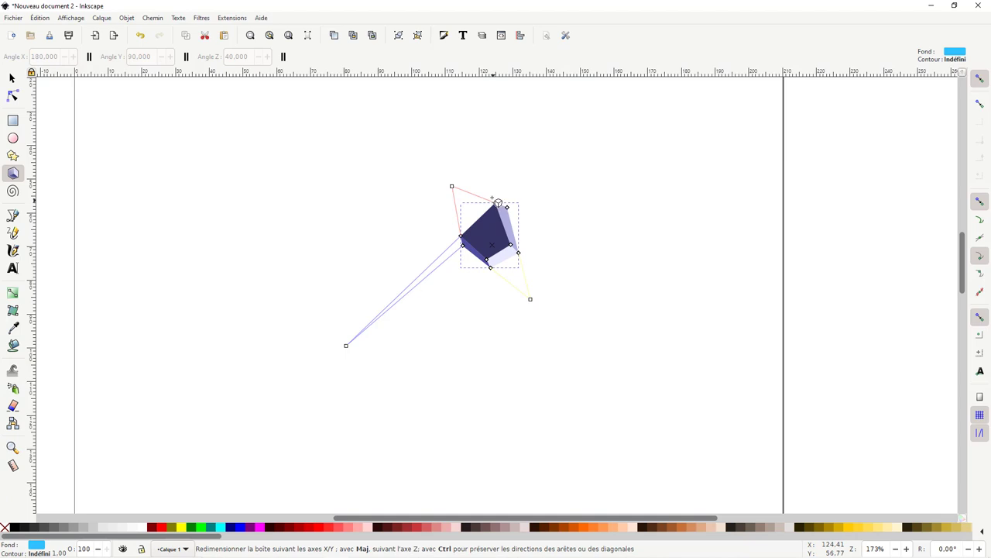
pyautogui.moveTo(498, 203); pyautogui.dragTo(545, 175)
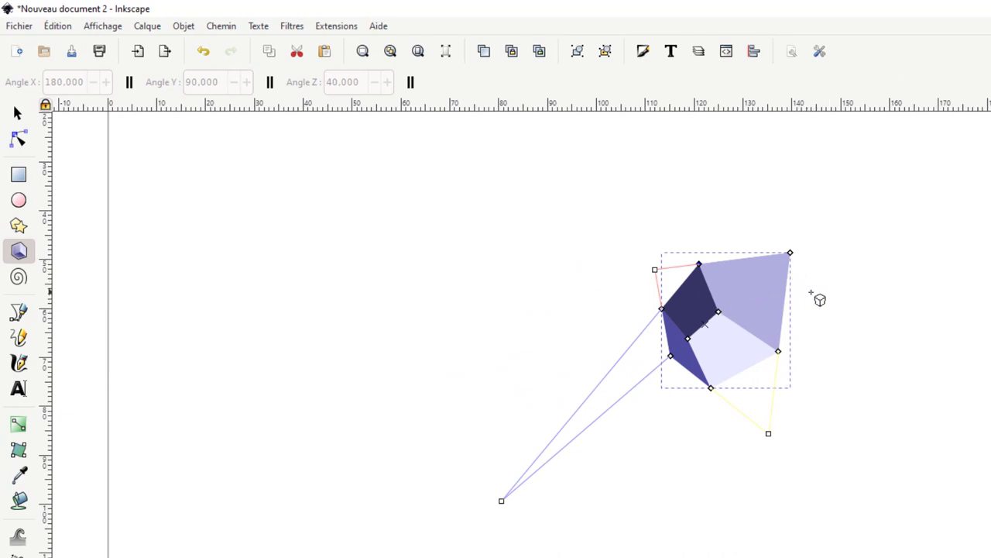
# - Draw a small box on the first box's top face, make it taller, and stretch it upper-right
pyautogui.moveTo(735, 280)
pyautogui.mouseDown()
pyautogui.moveTo(767, 298)
pyautogui.moveTo(765, 310)
pyautogui.mouseUp()
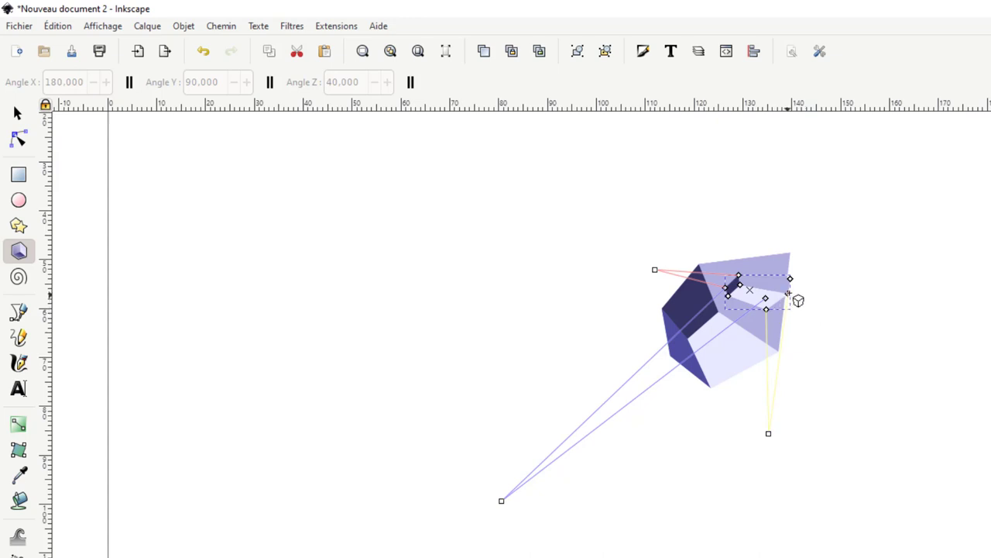
pyautogui.moveTo(789, 293); pyautogui.dragTo(787, 300)
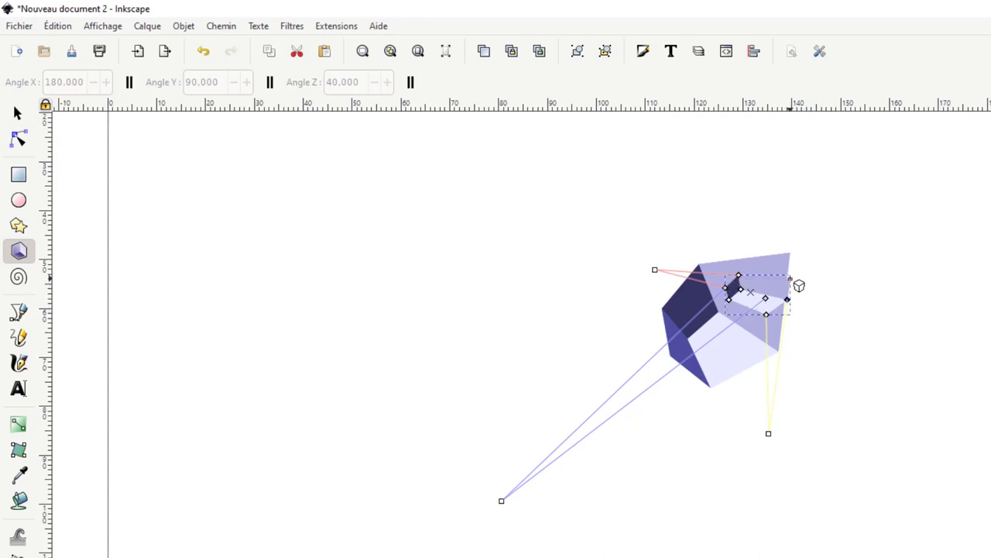
pyautogui.moveTo(791, 276); pyautogui.dragTo(840, 238)
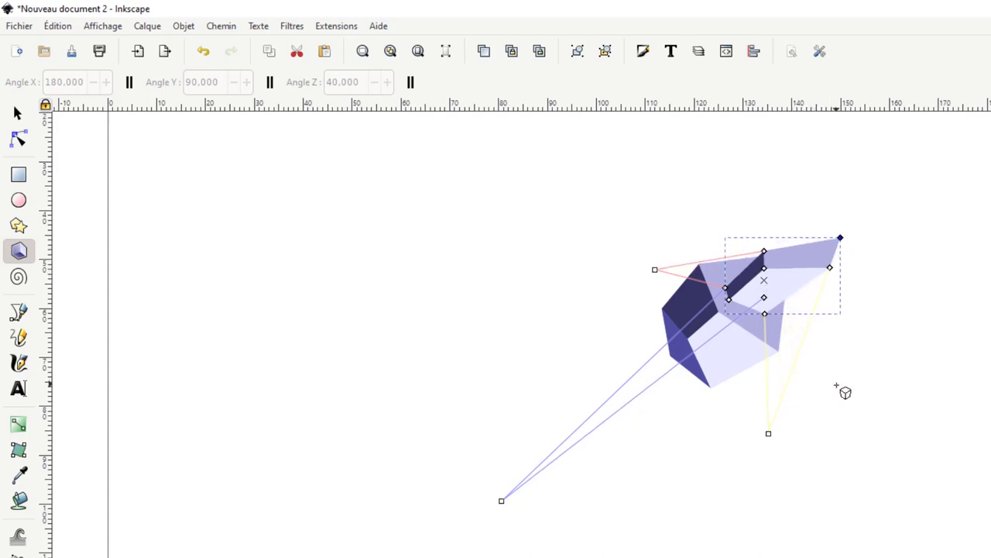
# - Select both 3D boxes with the Selector and delete them
pyautogui.press('s')
pyautogui.moveTo(602, 198); pyautogui.dragTo(916, 431)
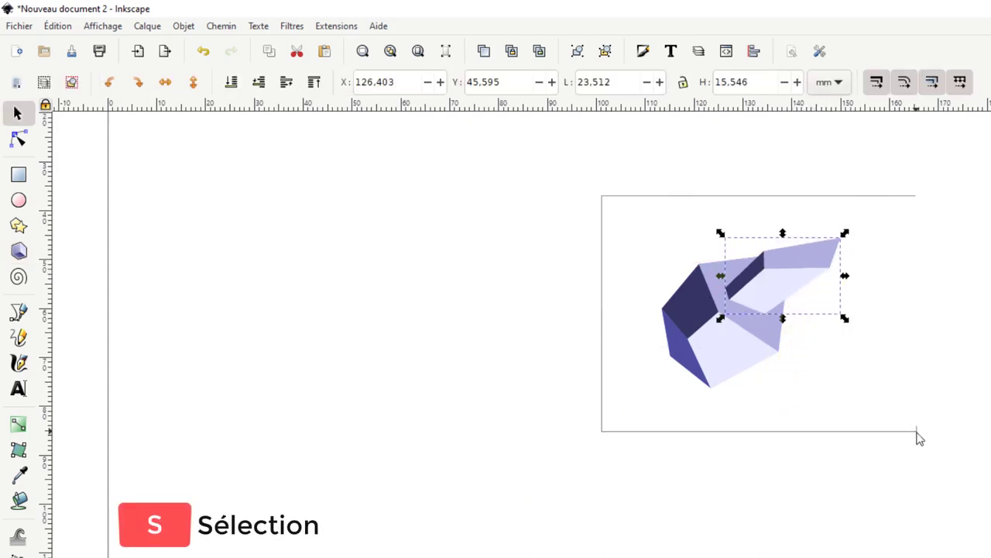
pyautogui.press('Delete')
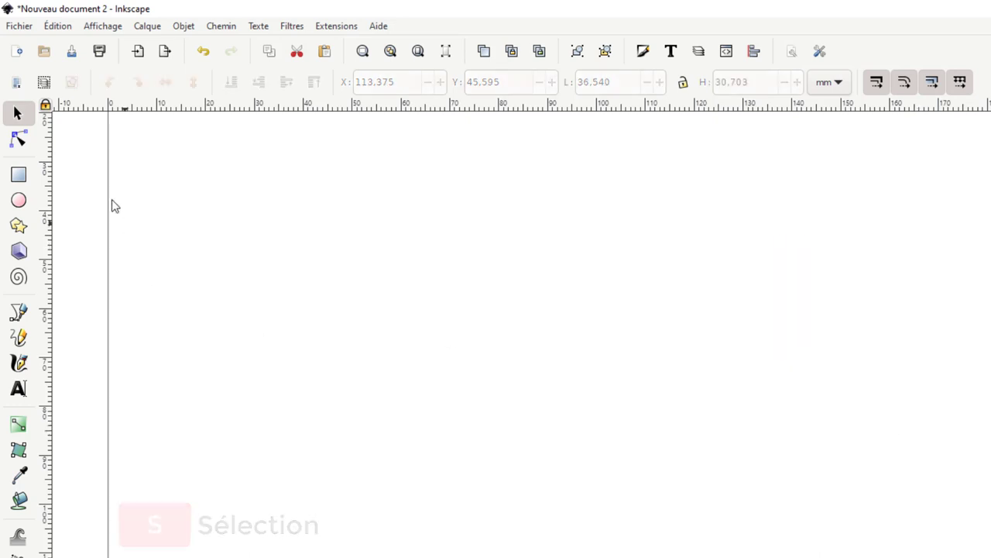
# - Return to the 3D Box tool and toggle the X, Y and Z vanishing-point types
pyautogui.click(19, 252)
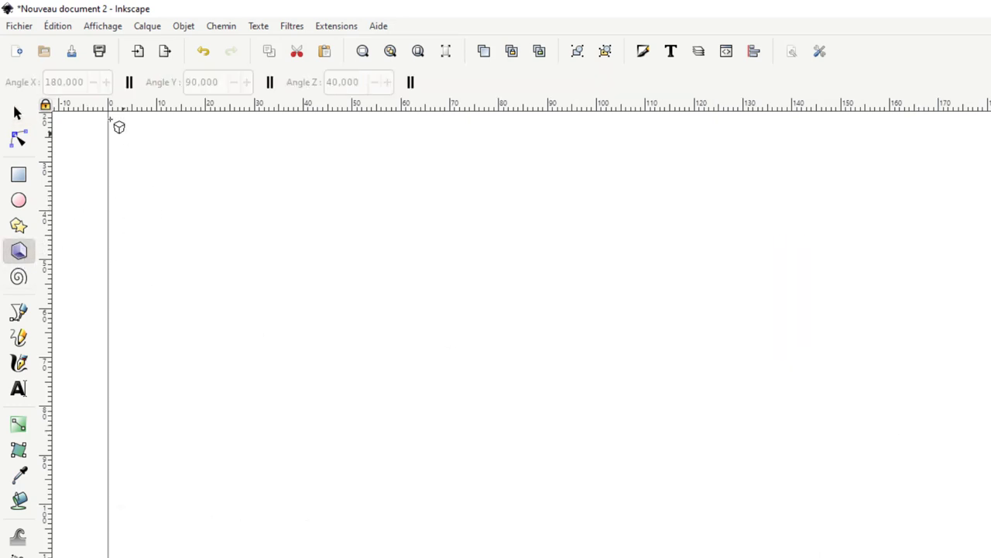
pyautogui.click(130, 82)
pyautogui.click(269, 82)
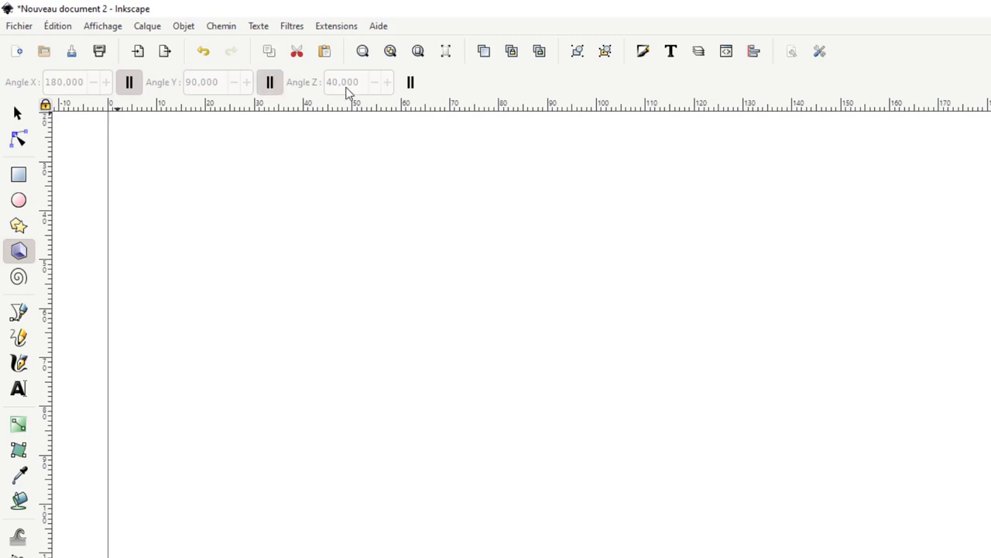
pyautogui.click(409, 82)
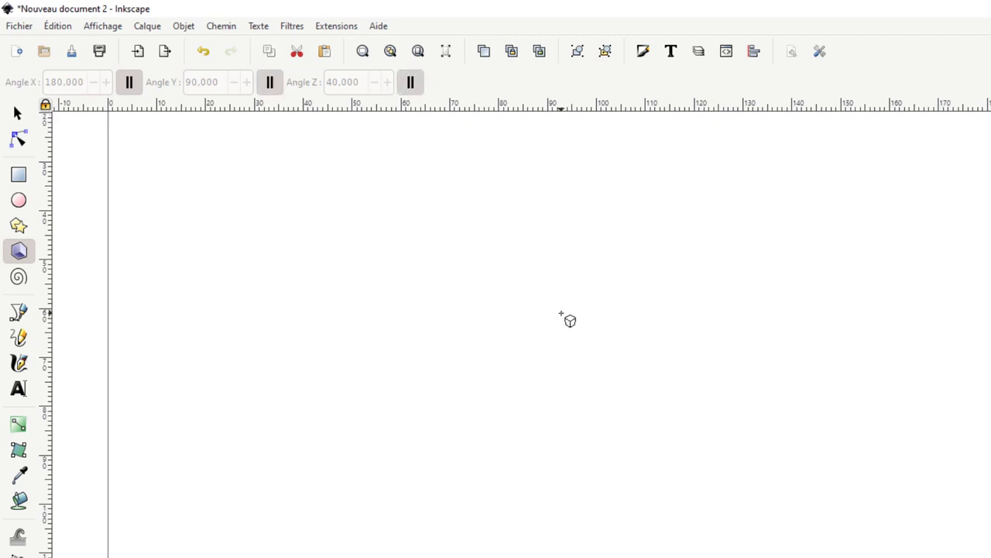
# - Draw a new 3D box and make the X, Y and Z directions parallel
pyautogui.moveTo(558, 312)
pyautogui.mouseDown()
pyautogui.moveTo(612, 379)
pyautogui.moveTo(609, 364)
pyautogui.mouseUp()
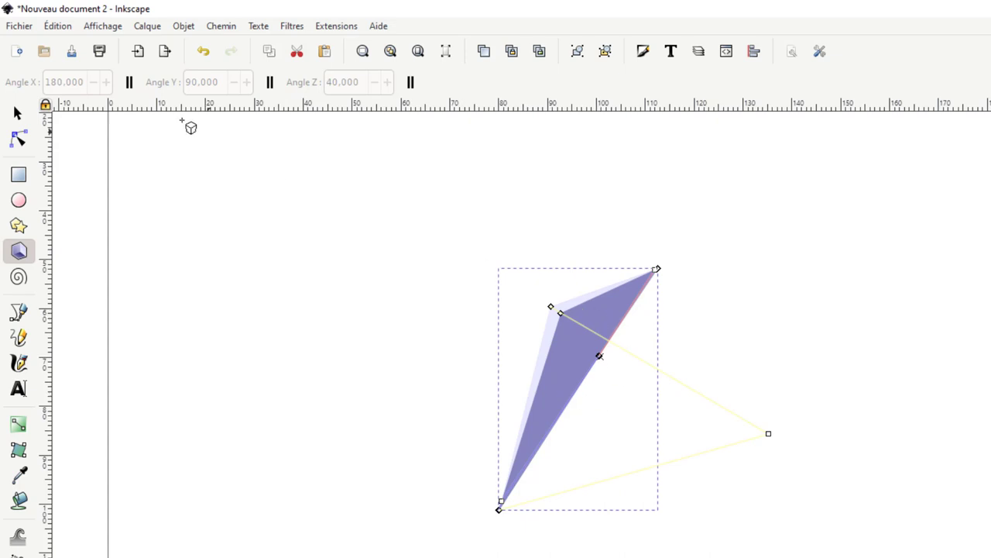
pyautogui.click(130, 85)
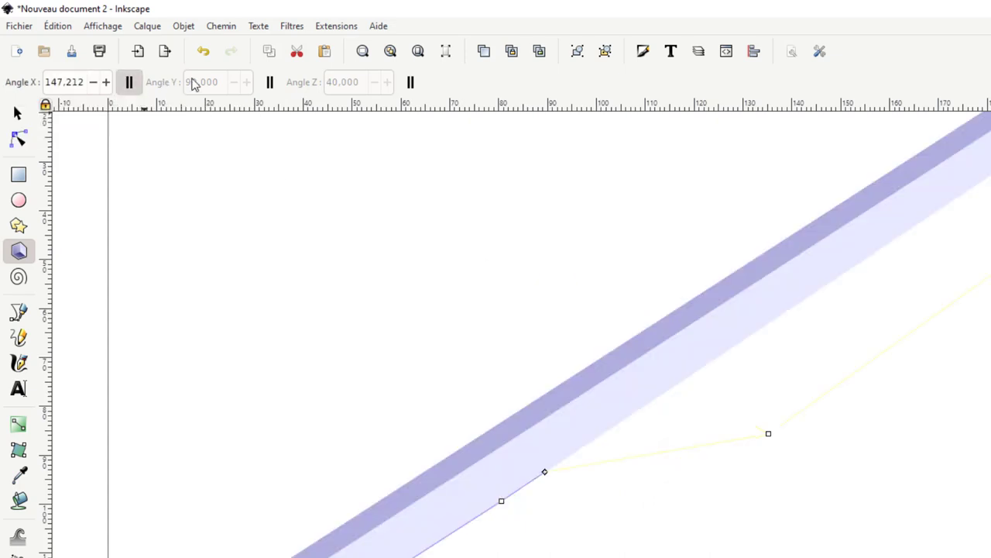
pyautogui.click(270, 83)
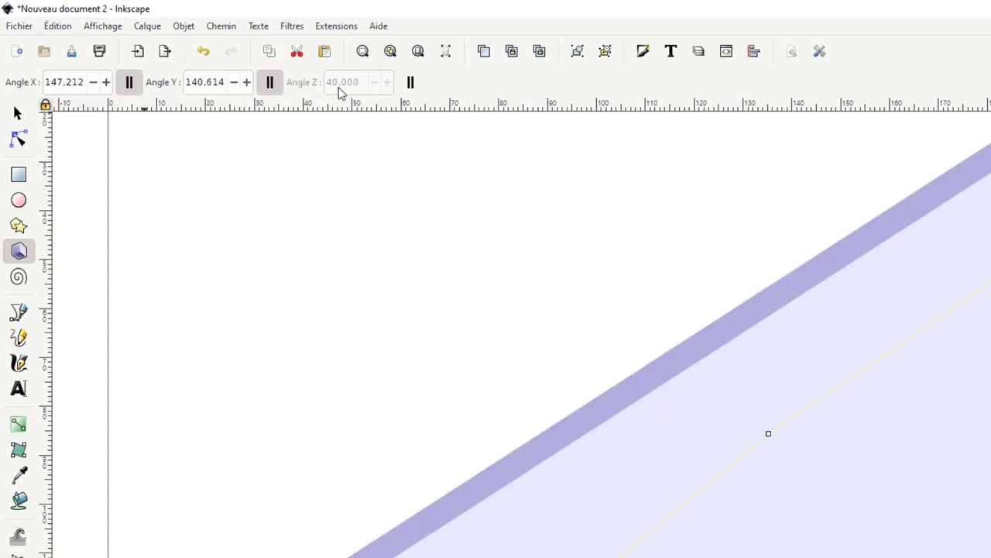
pyautogui.click(410, 83)
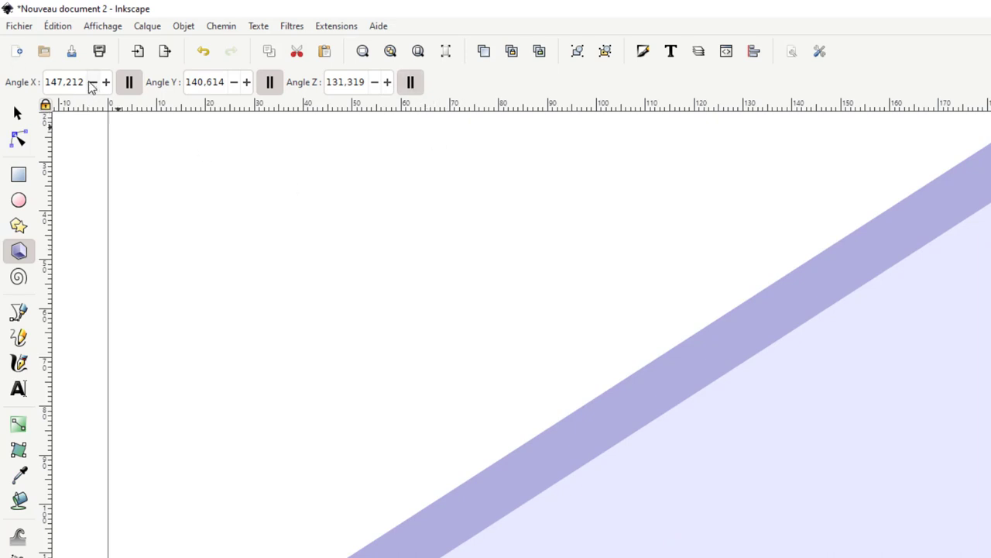
# - Set the perspective angles to X 180, Y 90 and Z 30
pyautogui.moveTo(47, 82); pyautogui.dragTo(104, 86)
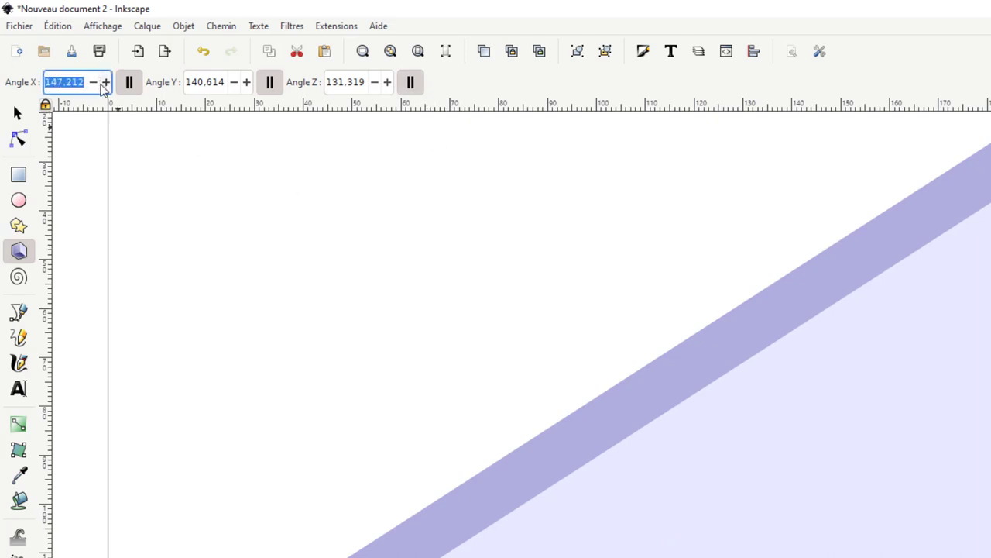
pyautogui.write('180')
pyautogui.press('Return')
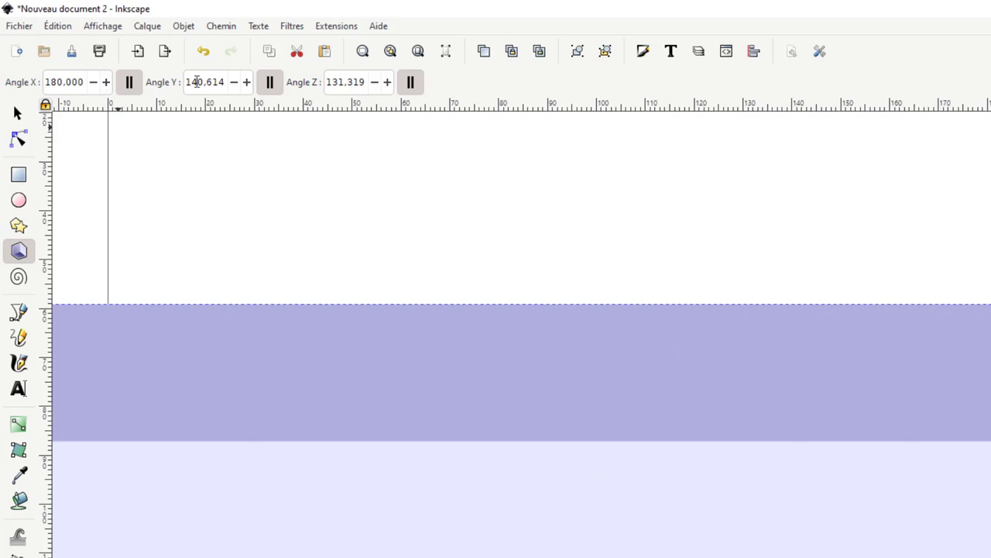
pyautogui.moveTo(186, 82); pyautogui.dragTo(254, 78)
pyautogui.write('90')
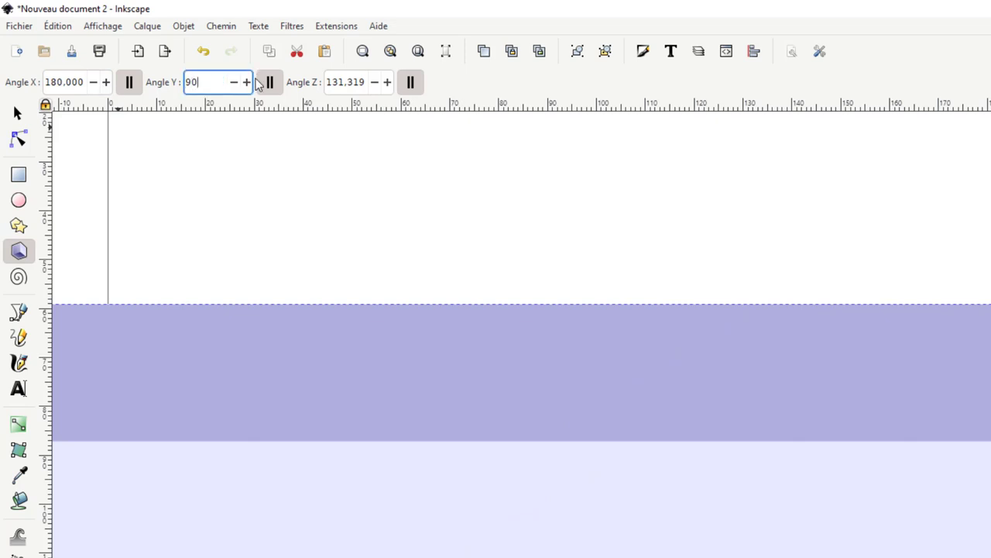
pyautogui.press('Return')
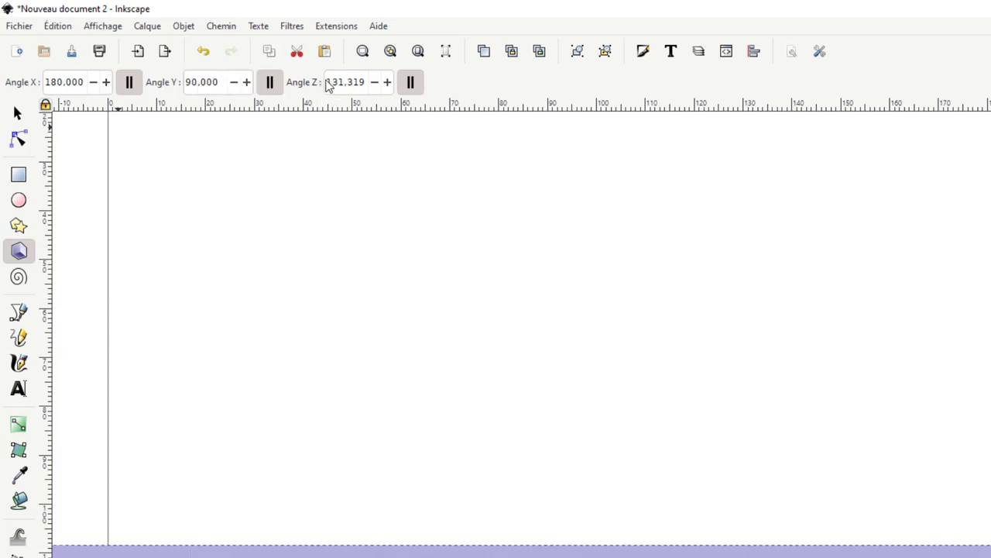
pyautogui.moveTo(330, 81); pyautogui.dragTo(416, 81)
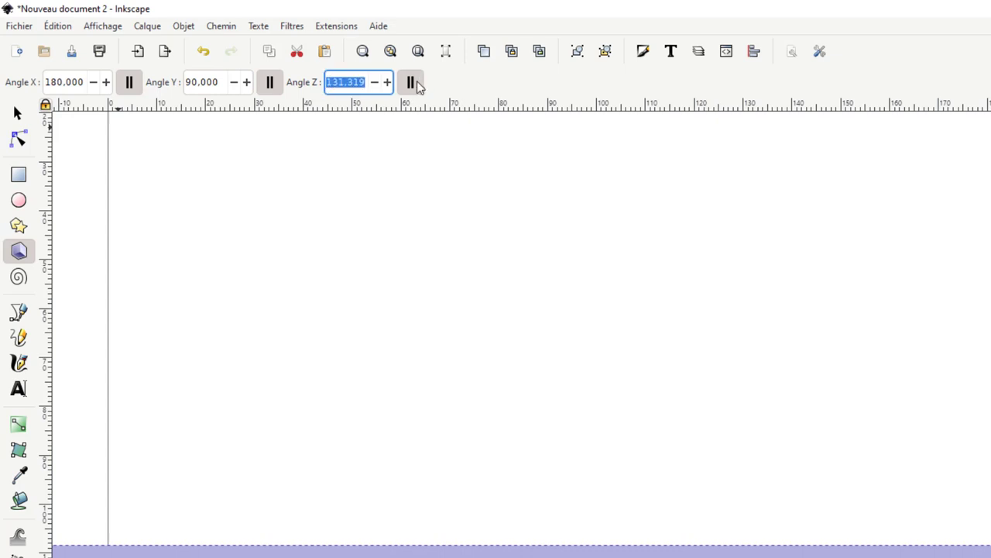
pyautogui.write('30')
pyautogui.press('Return')
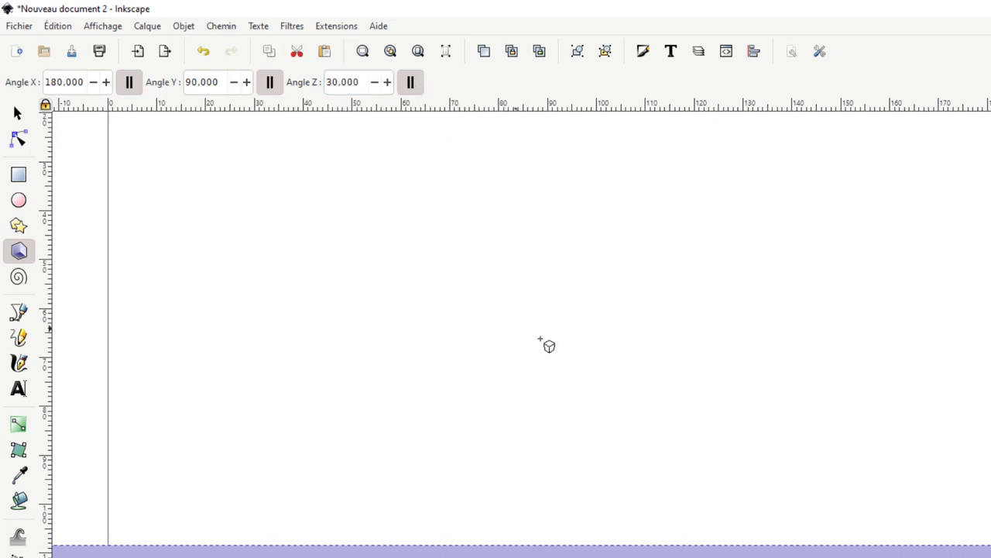
# - Delete the oversized 3D box and bring the view back to the small box on the page
pyautogui.scroll(-1, 545, 346)
pyautogui.scroll(-3, 546, 346)
pyautogui.keyDown('ctrl'); pyautogui.scroll(-2, 558, 346); pyautogui.keyUp('ctrl')
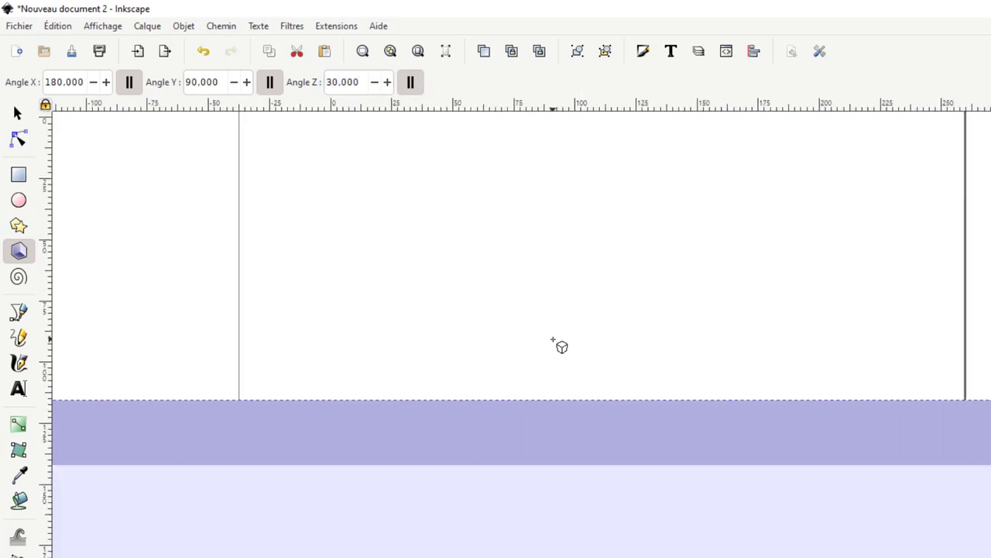
pyautogui.keyDown('ctrl'); pyautogui.scroll(-4, 558, 347); pyautogui.keyUp('ctrl')
pyautogui.keyDown('ctrl'); pyautogui.scroll(-6, 557, 346); pyautogui.keyUp('ctrl')
pyautogui.keyDown('ctrl'); pyautogui.scroll(-1, 557, 344); pyautogui.keyUp('ctrl')
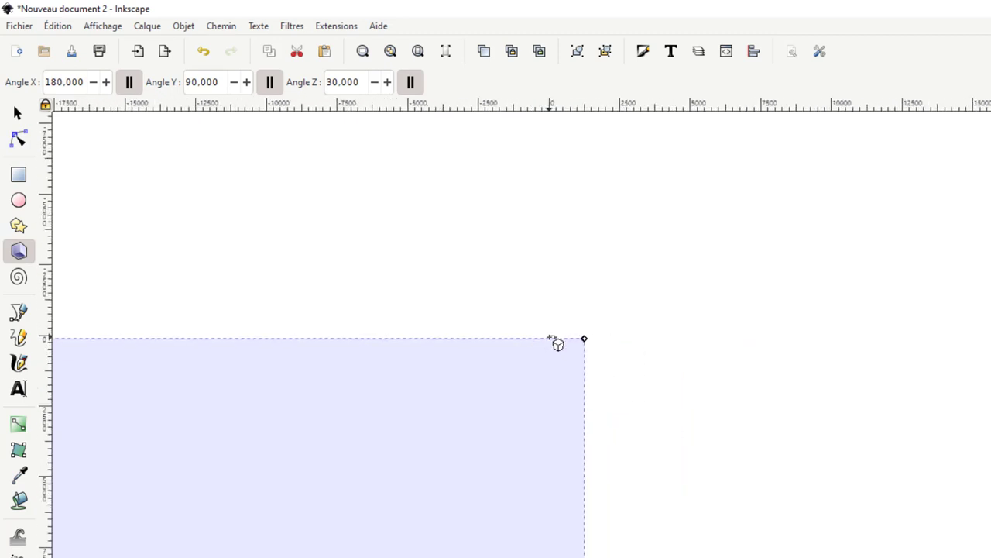
pyautogui.keyDown('ctrl'); pyautogui.scroll(6, 522, 368); pyautogui.keyUp('ctrl')
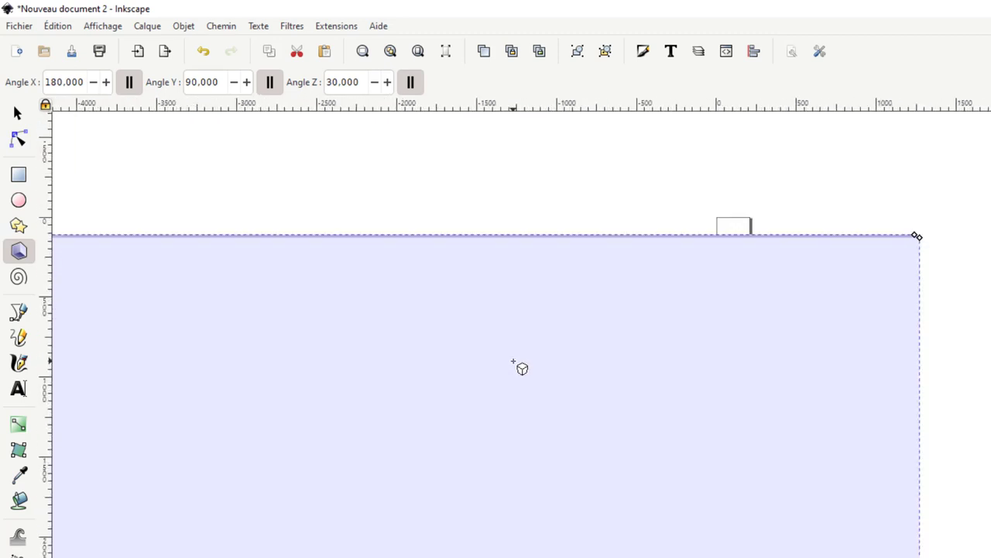
pyautogui.keyDown('ctrl'); pyautogui.scroll(2, 710, 333); pyautogui.keyUp('ctrl')
pyautogui.keyDown('ctrl'); pyautogui.scroll(-3, 710, 333); pyautogui.keyUp('ctrl')
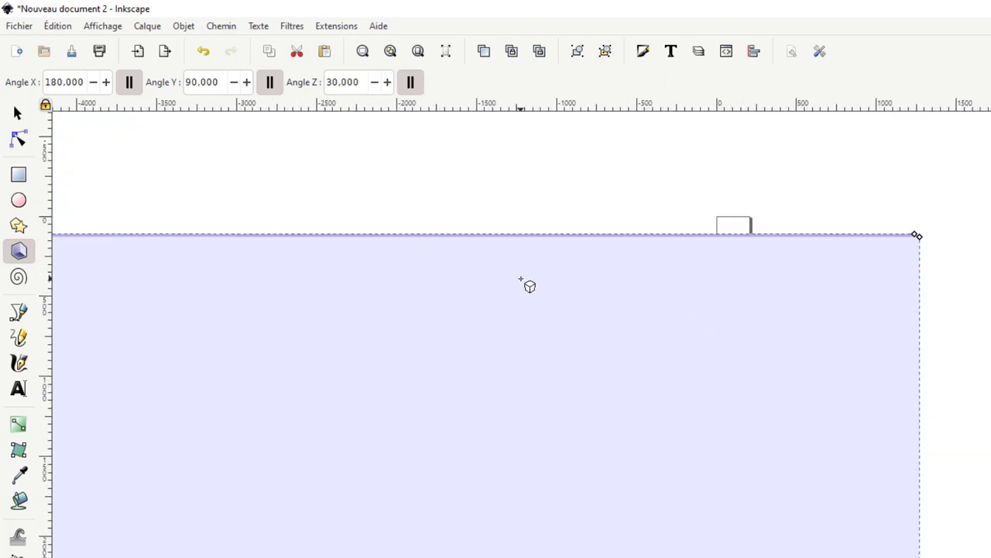
pyautogui.press('Delete')
pyautogui.keyDown('ctrl'); pyautogui.scroll(5, 830, 184); pyautogui.keyUp('ctrl')
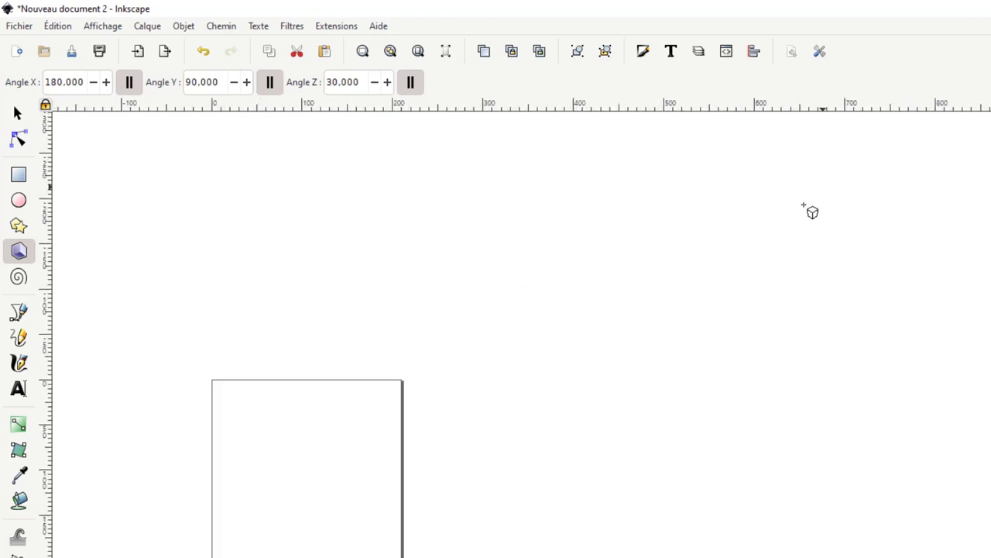
pyautogui.keyDown('ctrl'); pyautogui.scroll(1, 811, 212); pyautogui.keyUp('ctrl')
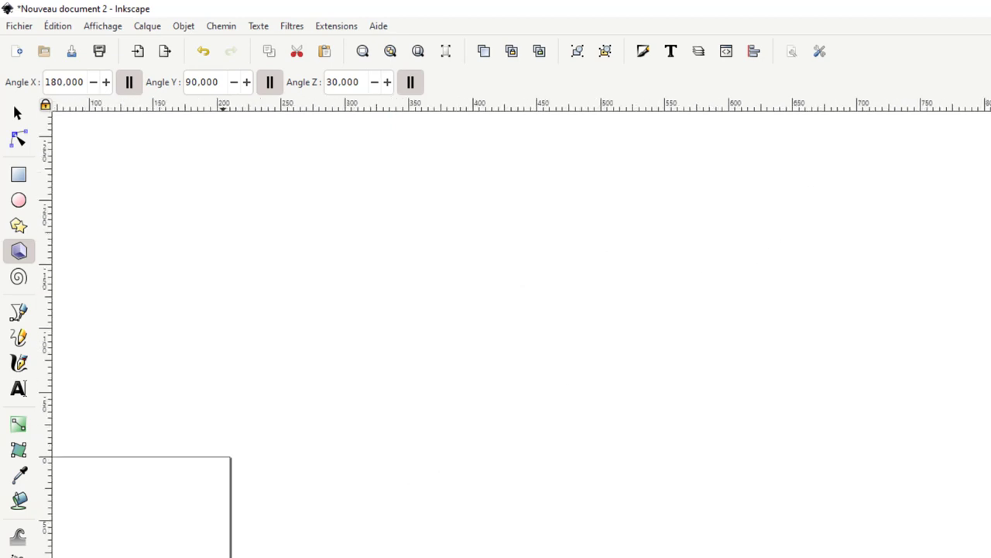
pyautogui.scroll(-5, 233, 553)
pyautogui.hscroll(-12, 611, 383)
pyautogui.hscroll(-3, 705, 418)
pyautogui.scroll(-2, 705, 418)
# - Enlarge the purple box, lower its top to flatten it, and draw a box over its dark face
pyautogui.scroll(4, 708, 442)
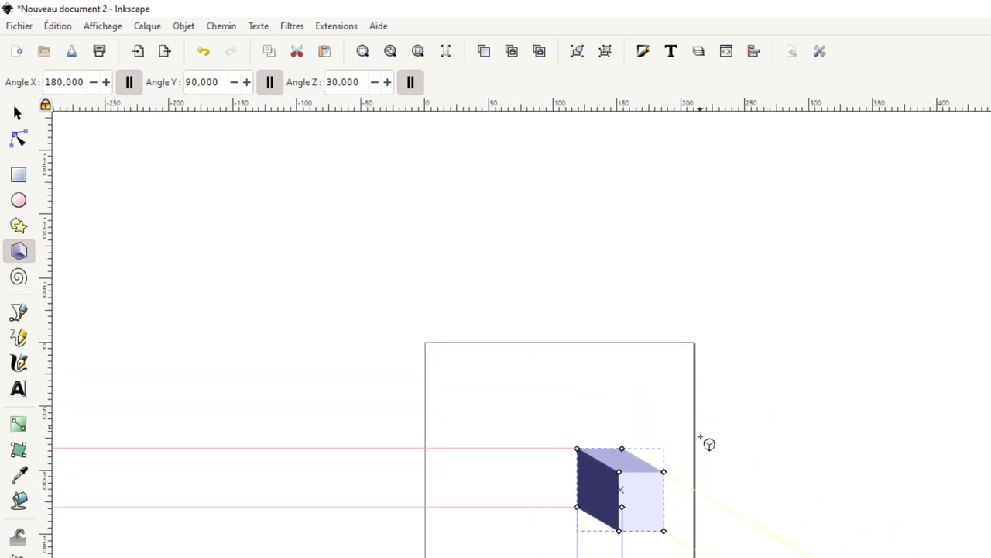
pyautogui.scroll(-3, 703, 443)
pyautogui.keyDown('ctrl'); pyautogui.scroll(4, 687, 428); pyautogui.keyUp('ctrl')
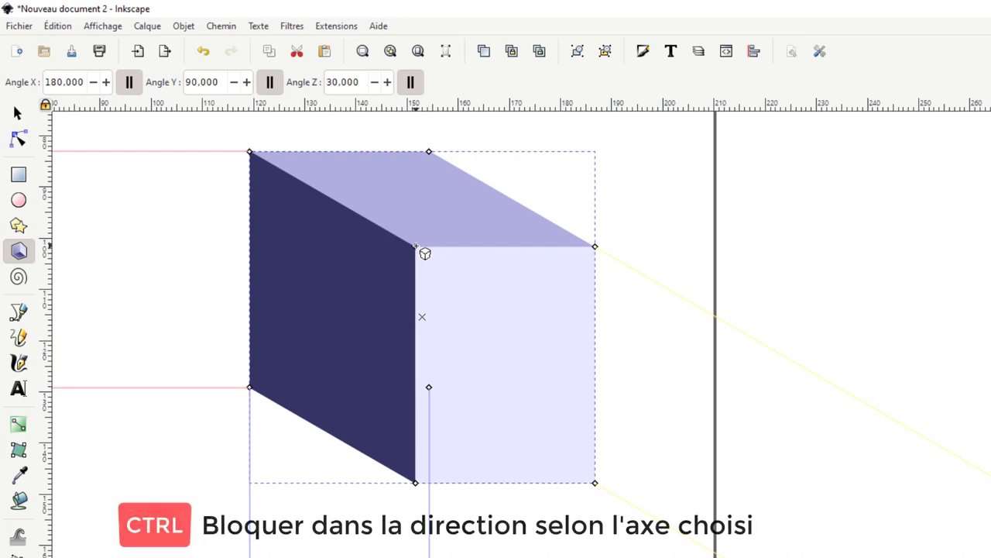
pyautogui.moveTo(414, 247)
pyautogui.mouseDown()
pyautogui.moveTo(493, 301)
pyautogui.moveTo(418, 259)
pyautogui.moveTo(537, 328)
pyautogui.moveTo(439, 282)
pyautogui.mouseUp()
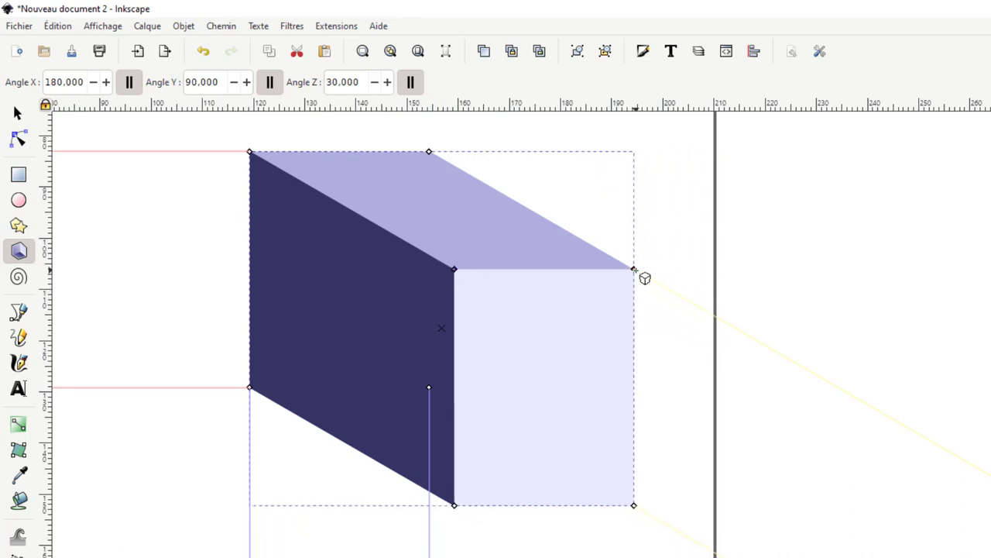
pyautogui.moveTo(640, 275); pyautogui.dragTo(628, 286)
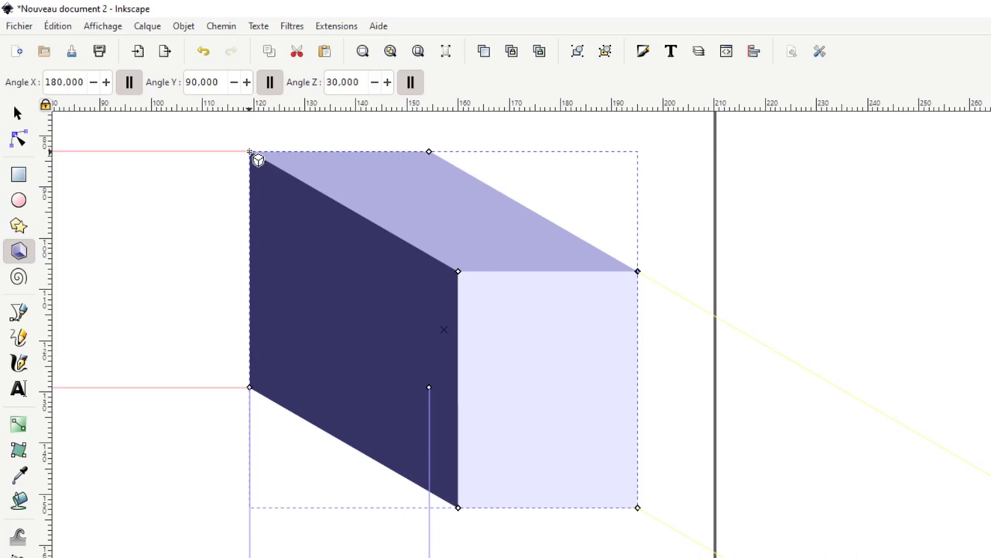
pyautogui.moveTo(251, 152)
pyautogui.mouseDown()
pyautogui.moveTo(283, 296)
pyautogui.moveTo(290, 261)
pyautogui.moveTo(254, 172)
pyautogui.moveTo(250, 237)
pyautogui.moveTo(314, 228)
pyautogui.moveTo(325, 250)
pyautogui.moveTo(287, 151)
pyautogui.moveTo(250, 202)
pyautogui.mouseUp()
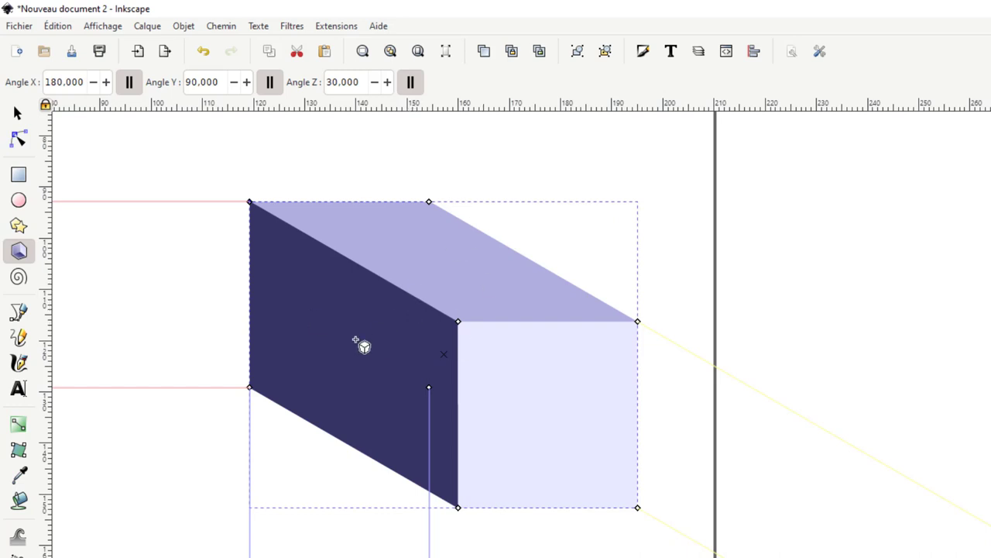
pyautogui.moveTo(309, 284); pyautogui.dragTo(307, 383)
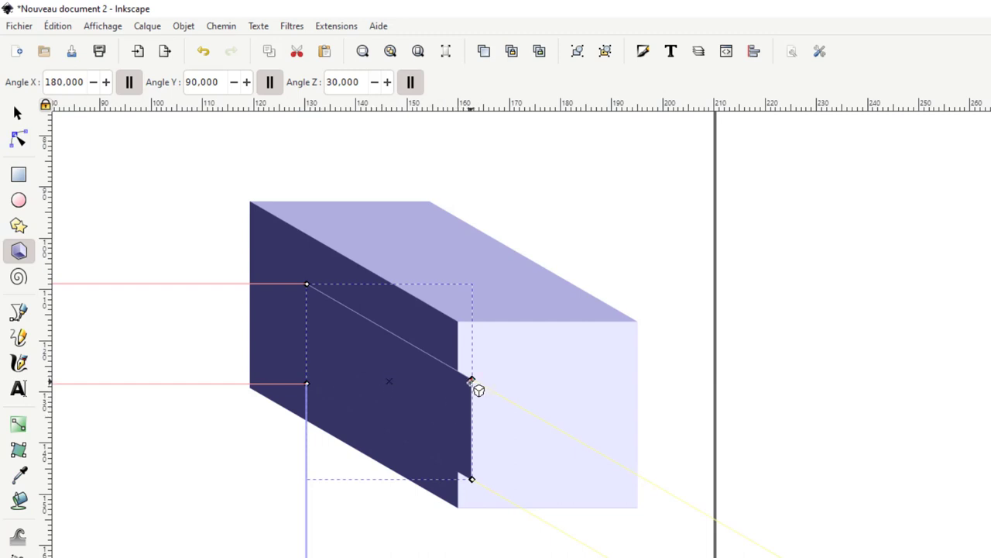
# - Stretch the new box into a light block jutting left, add a small front-face box, widen the top bar
pyautogui.moveTo(472, 382); pyautogui.dragTo(412, 345)
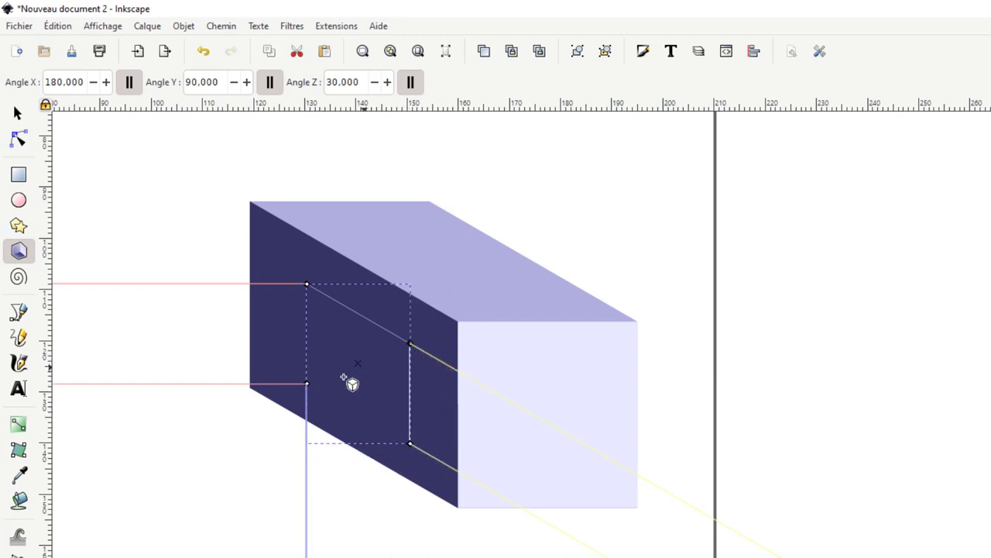
pyautogui.moveTo(307, 385); pyautogui.dragTo(154, 419)
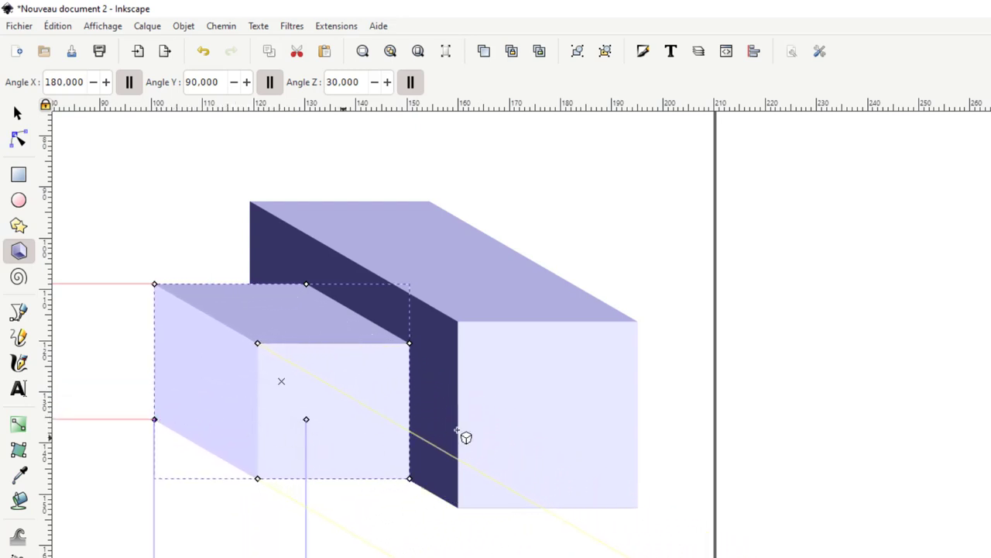
pyautogui.moveTo(517, 369)
pyautogui.mouseDown()
pyautogui.moveTo(505, 451)
pyautogui.moveTo(465, 460)
pyautogui.moveTo(486, 463)
pyautogui.mouseUp()
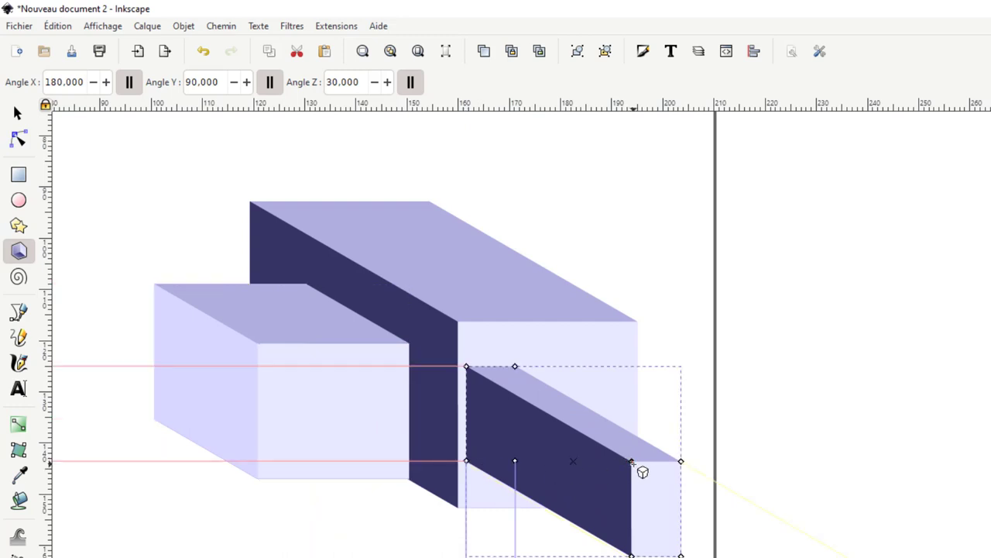
pyautogui.moveTo(632, 462); pyautogui.dragTo(627, 458)
pyautogui.moveTo(628, 460); pyautogui.dragTo(513, 395)
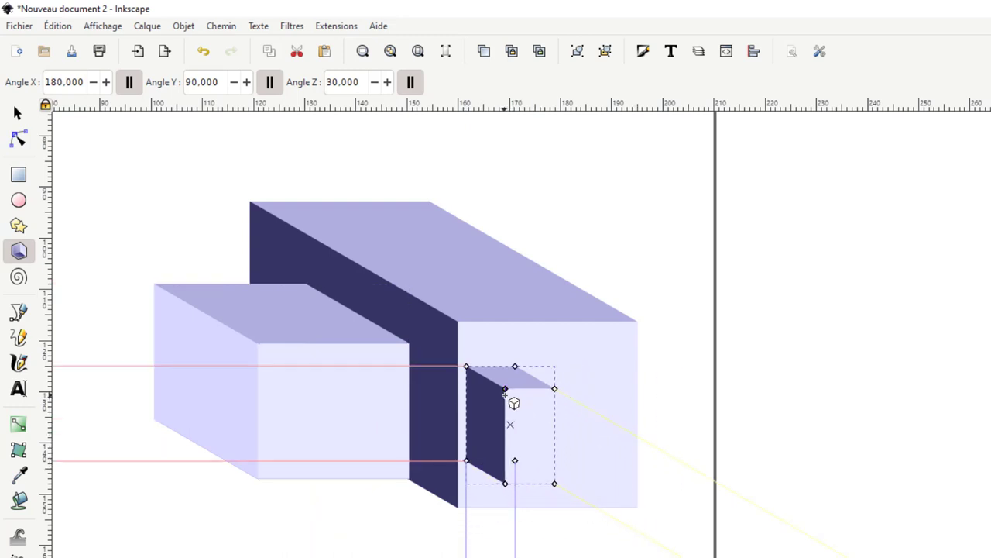
pyautogui.moveTo(516, 367); pyautogui.dragTo(592, 367)
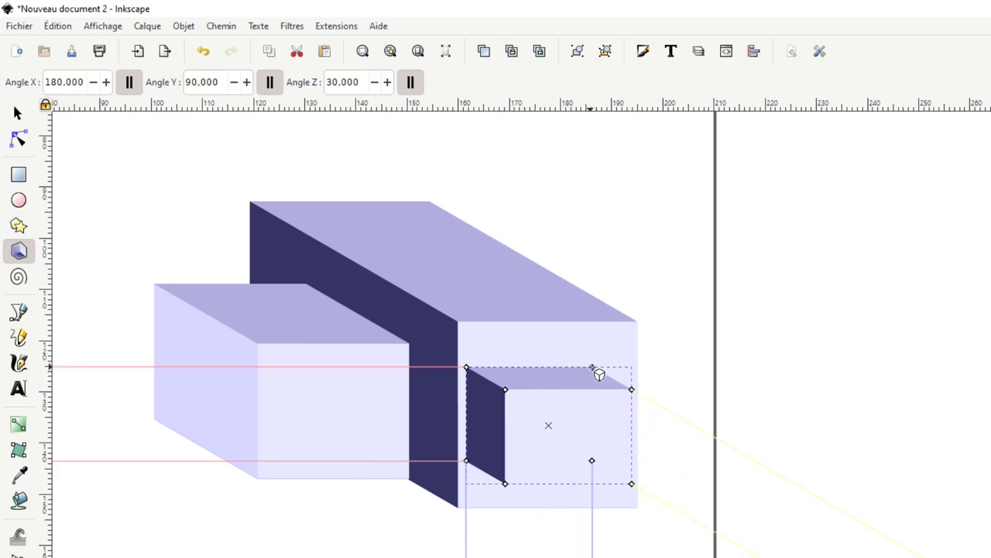
pyautogui.moveTo(373, 217)
pyautogui.mouseDown()
pyautogui.moveTo(423, 225)
pyautogui.moveTo(412, 171)
pyautogui.moveTo(421, 160)
pyautogui.mouseUp()
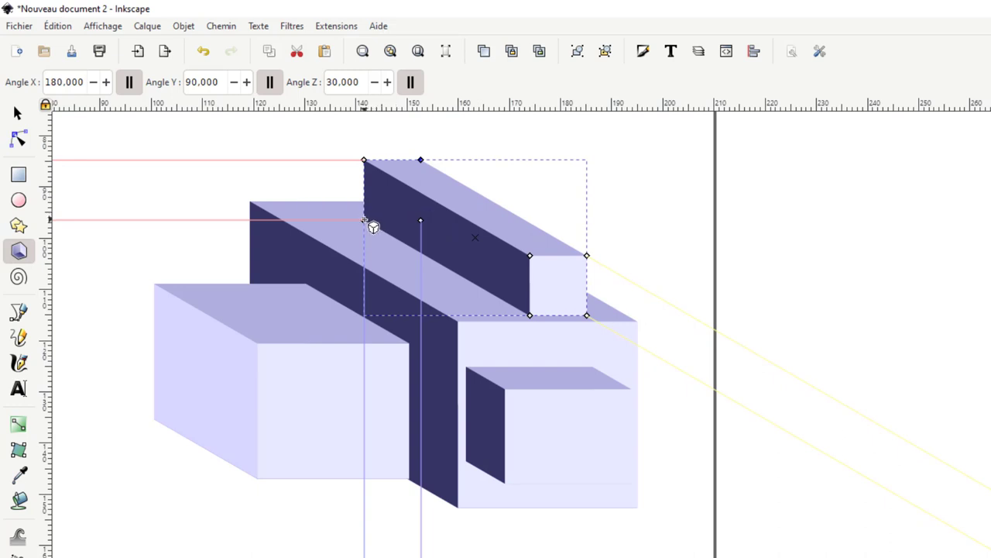
pyautogui.moveTo(369, 220); pyautogui.dragTo(326, 222)
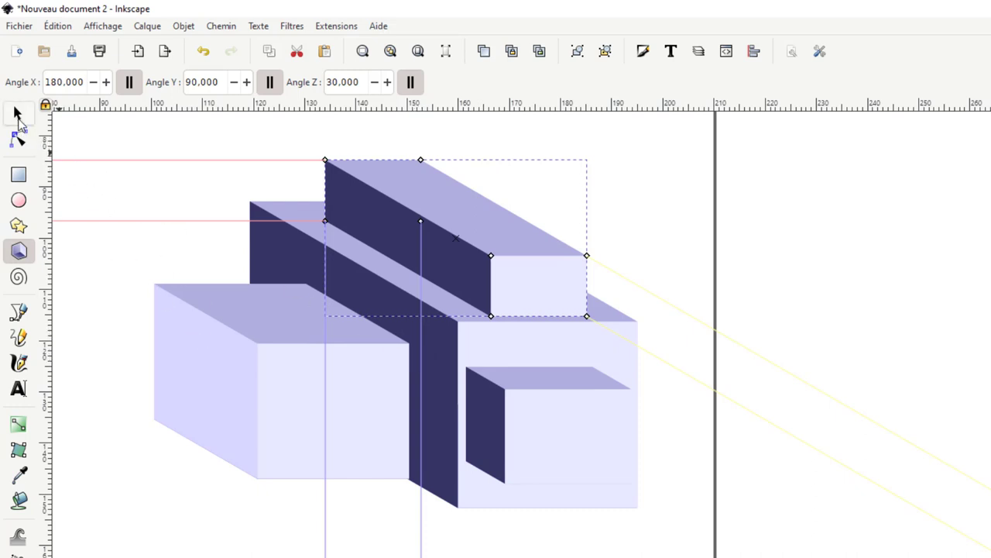
pyautogui.click(18, 113)
pyautogui.click(292, 357)
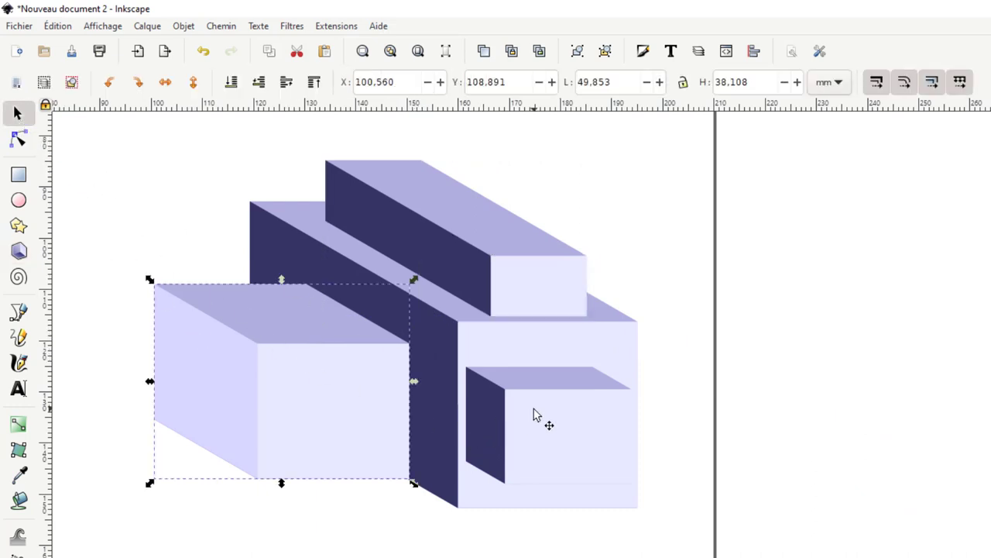
pyautogui.click(564, 442)
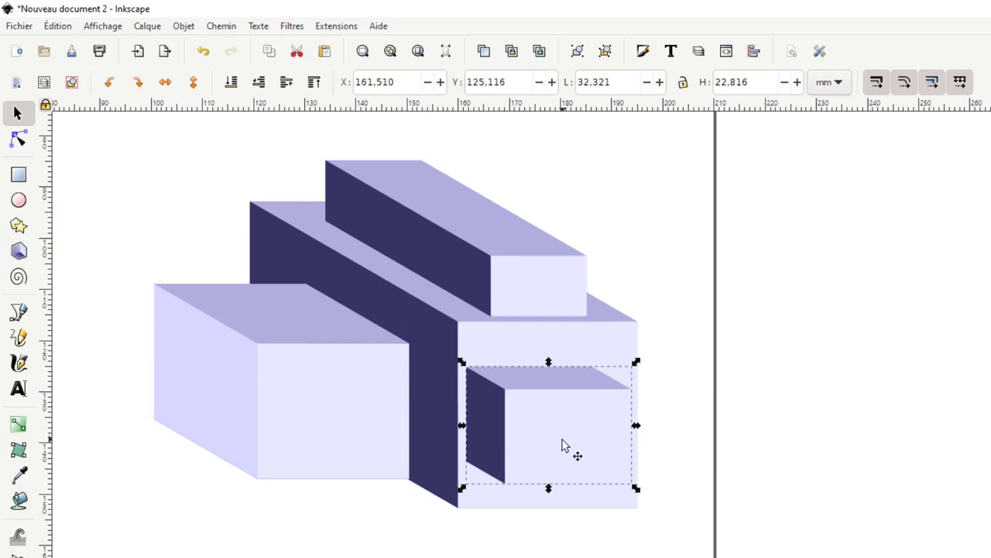
pyautogui.hotkey('ctrl', 'd')
pyautogui.moveTo(564, 446); pyautogui.dragTo(565, 350)
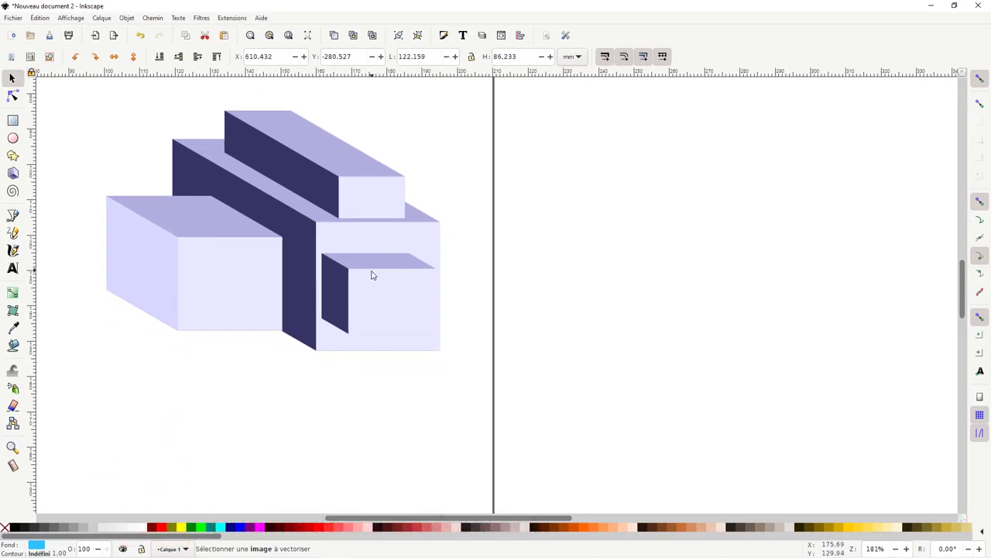
pyautogui.scroll(-3, 372, 279)
pyautogui.scroll(-1, 377, 284)
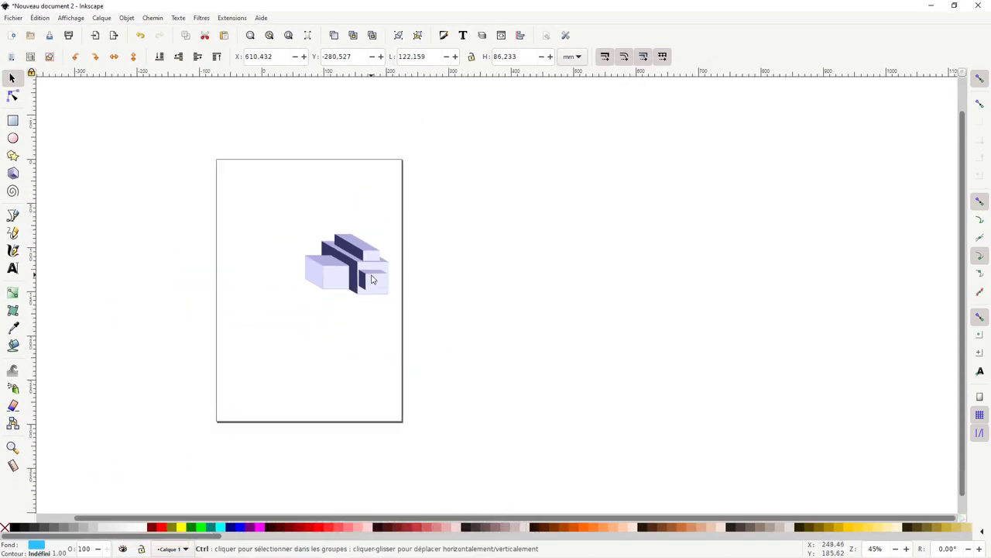
pyautogui.scroll(-3, 365, 272)
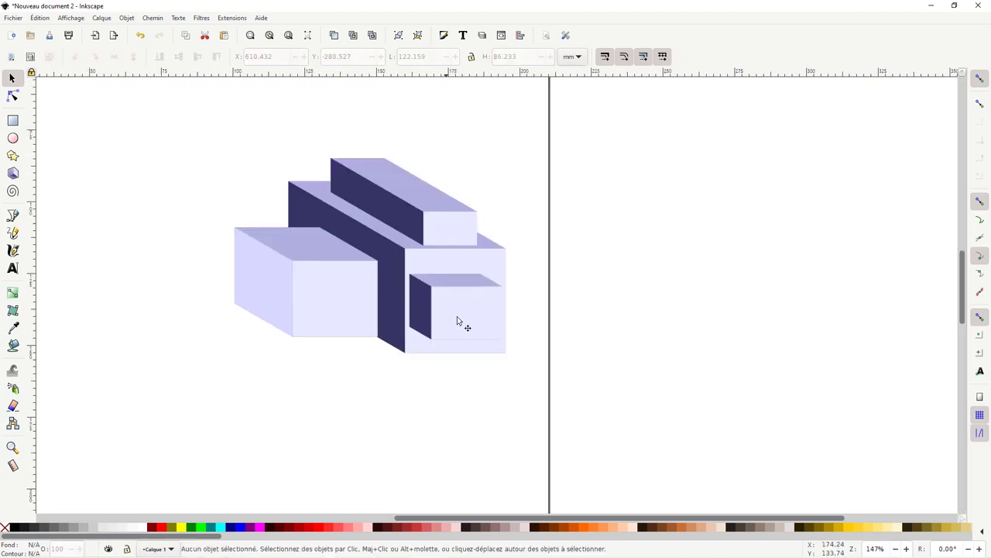
pyautogui.click(465, 314)
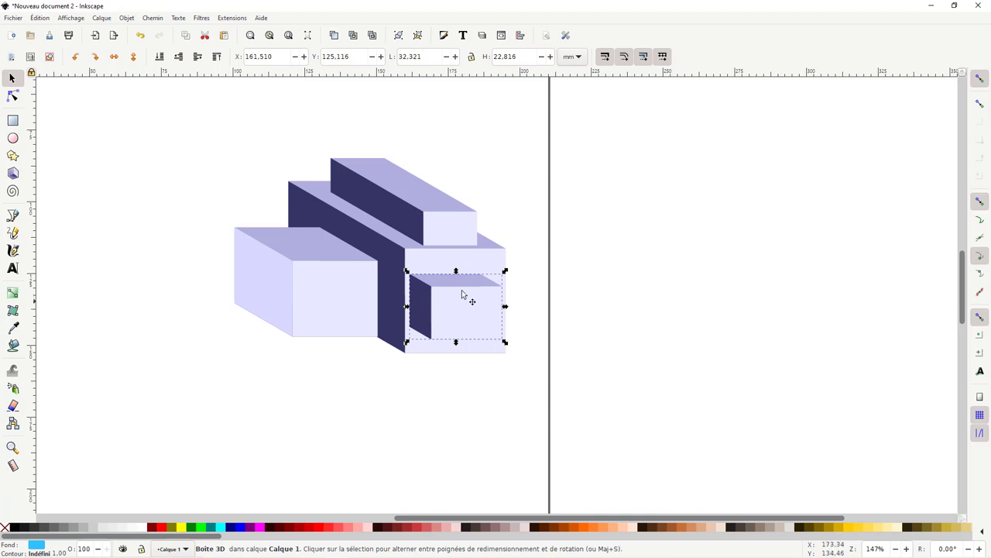
pyautogui.click(13, 95)
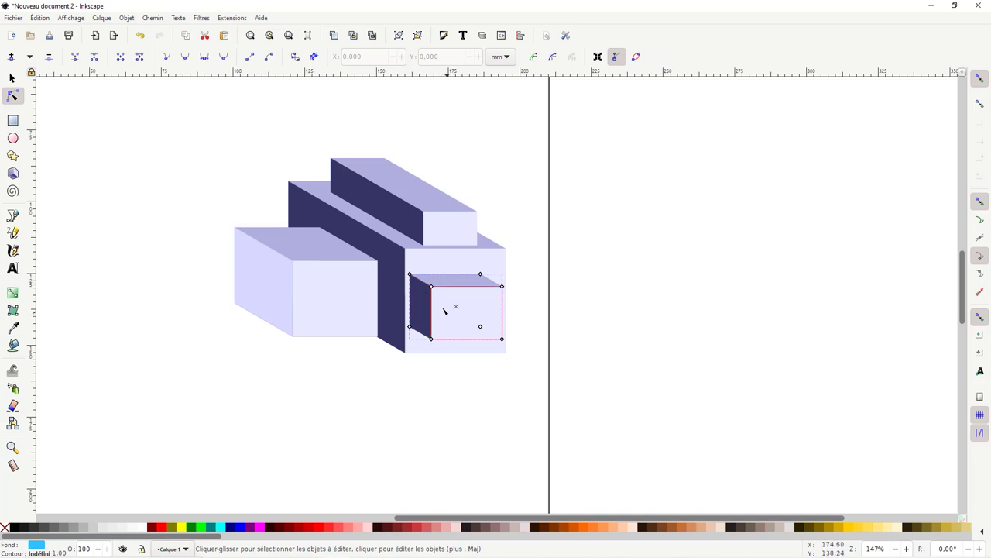
pyautogui.click(12, 79)
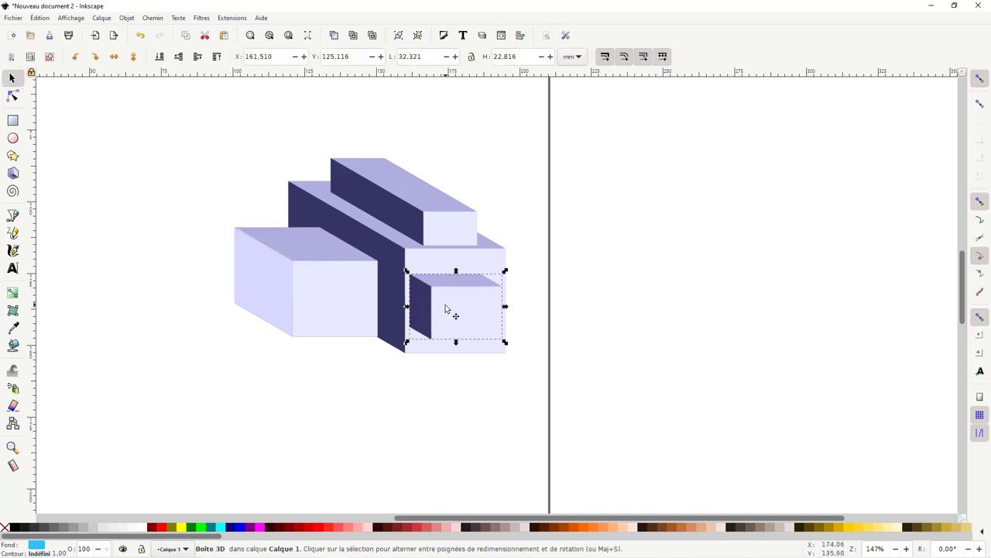
pyautogui.click(13, 172)
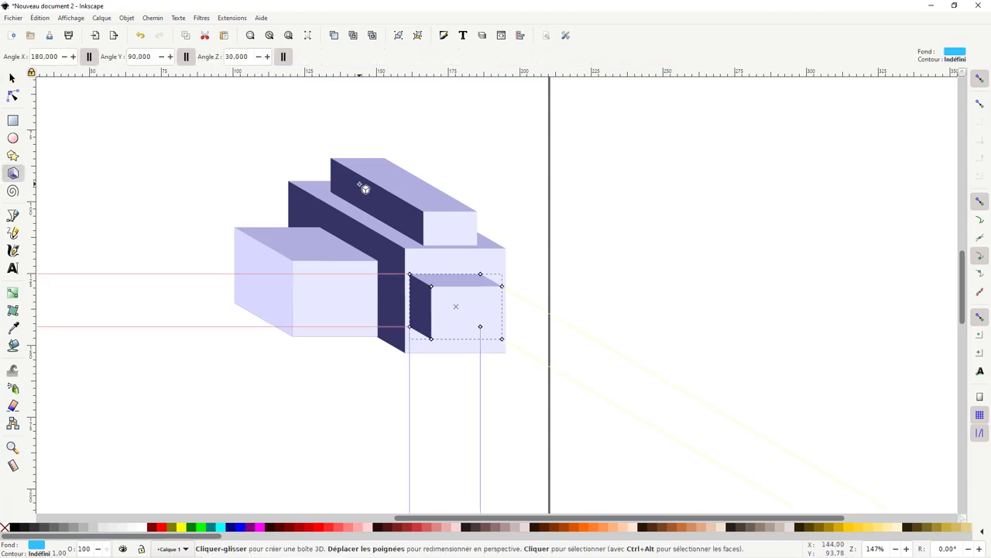
# - Draw a thin bar box on the top block, shorten it, and convert it to a plain path
pyautogui.moveTo(359, 188); pyautogui.dragTo(366, 199)
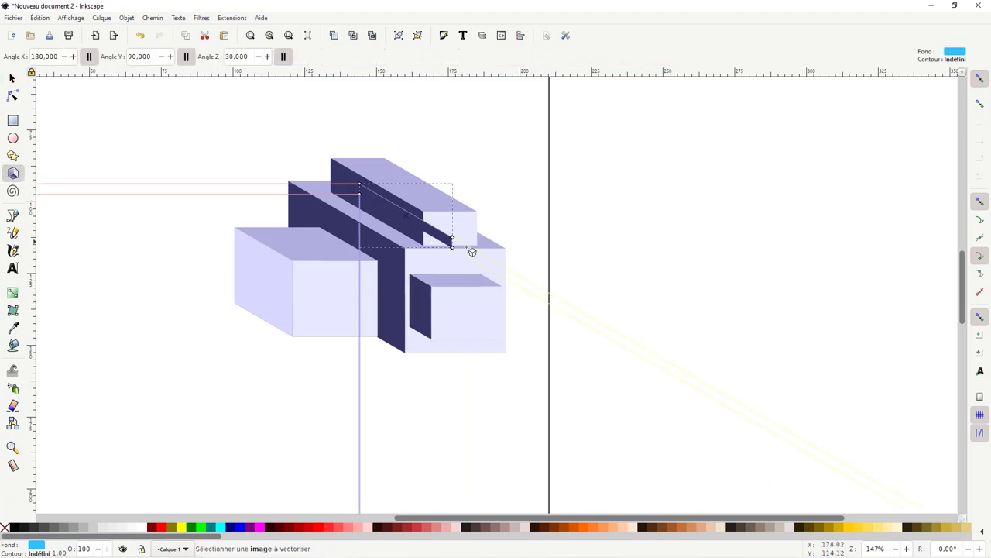
pyautogui.moveTo(431, 244)
pyautogui.mouseDown()
pyautogui.moveTo(364, 189)
pyautogui.moveTo(230, 191)
pyautogui.mouseUp()
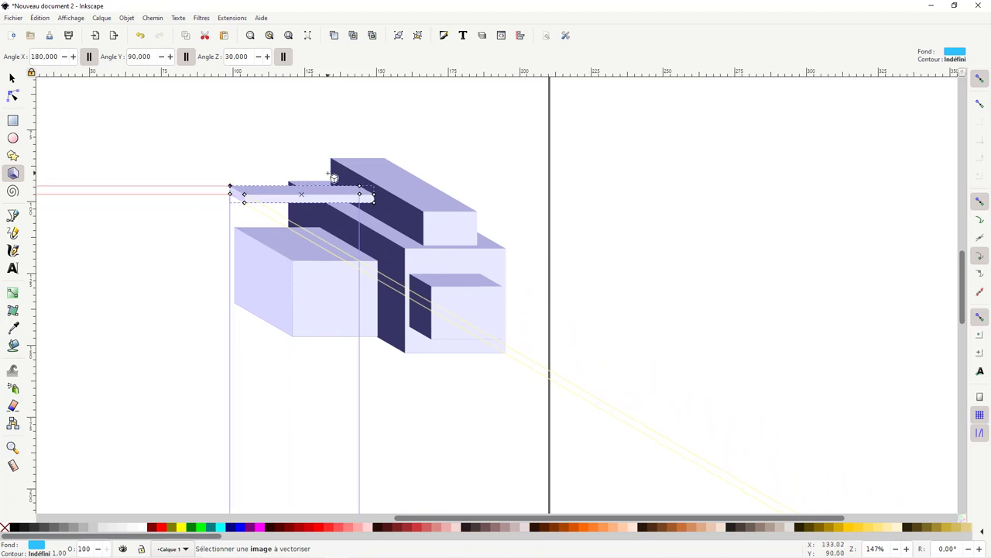
pyautogui.click(12, 78)
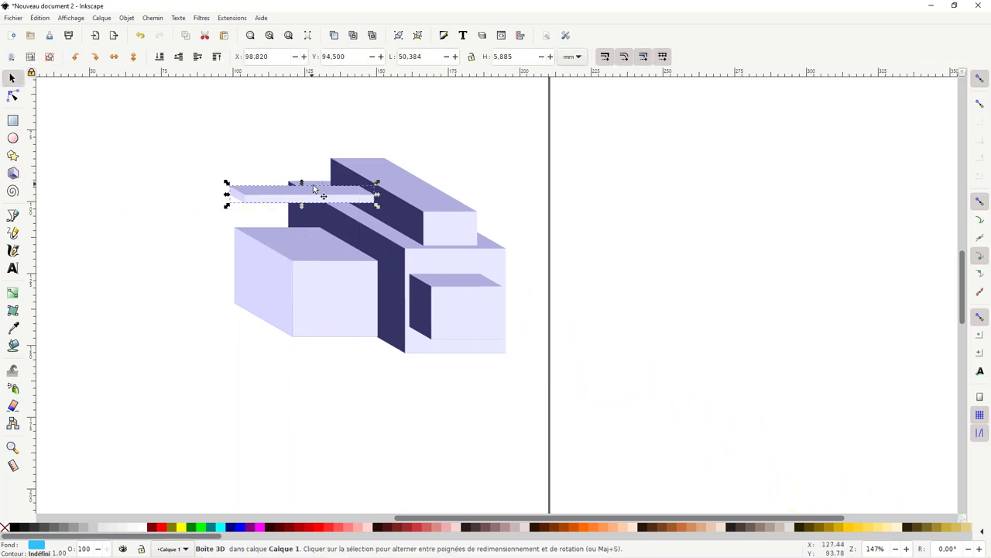
pyautogui.click(160, 18)
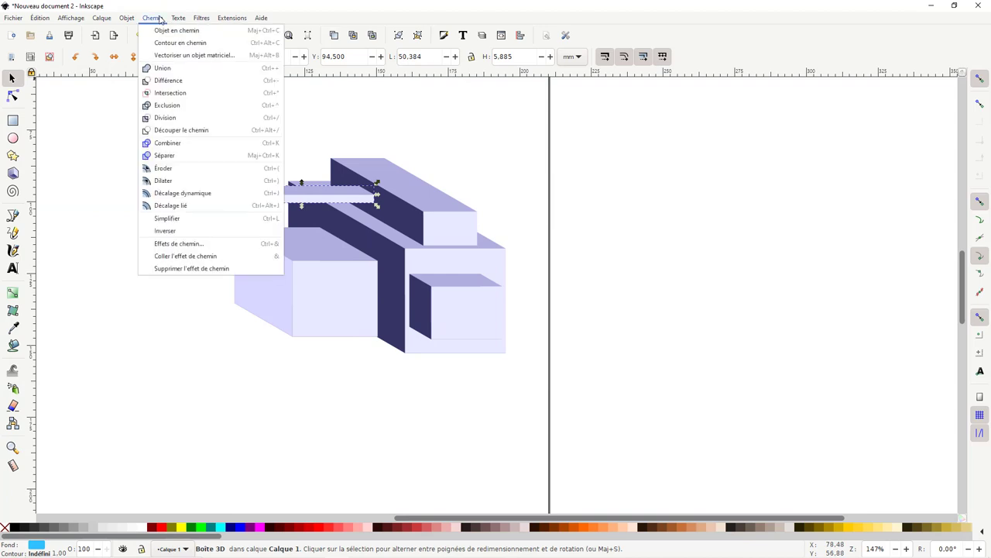
pyautogui.click(162, 30)
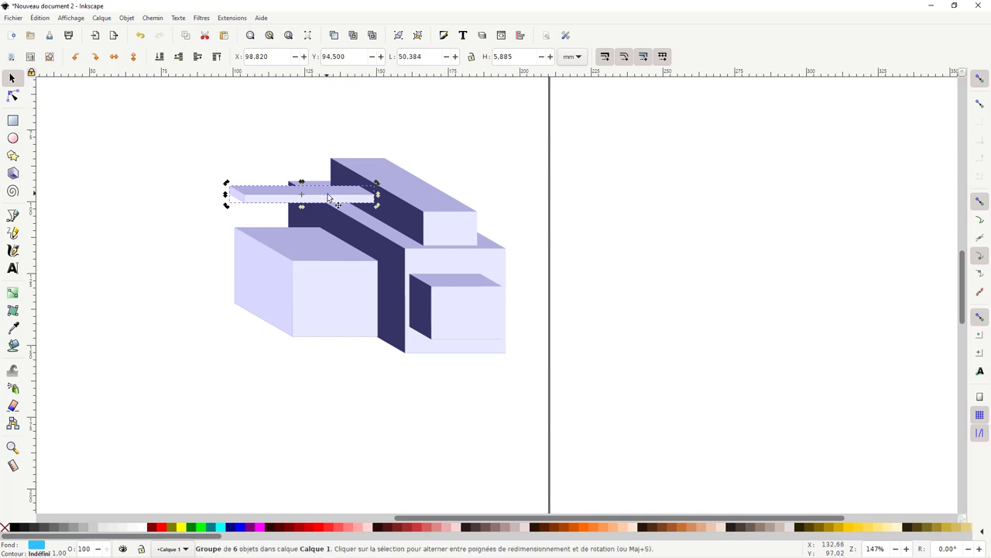
# - Nudge one thin slab down-right and move the other far right past the tall box
pyautogui.moveTo(327, 196); pyautogui.dragTo(384, 225)
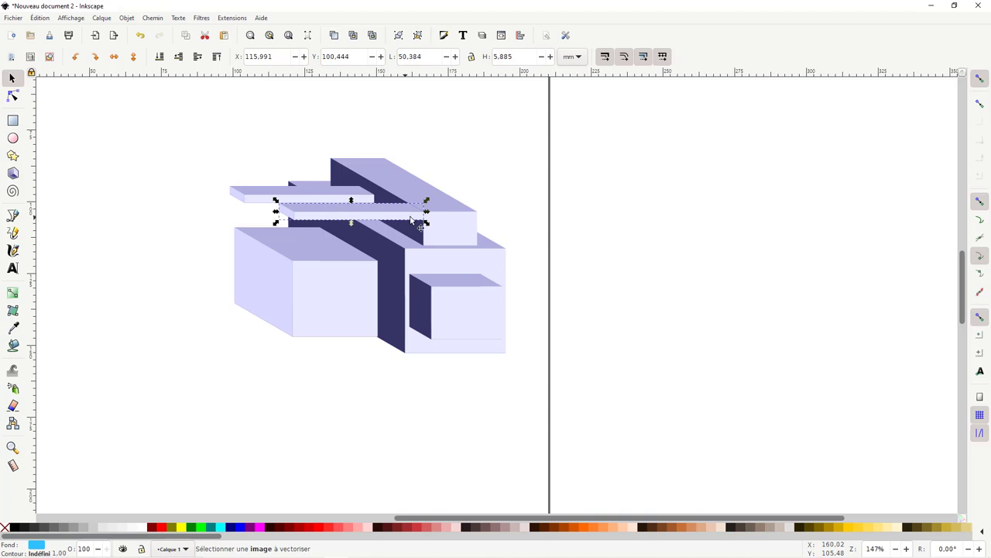
pyautogui.moveTo(333, 220)
pyautogui.mouseDown()
pyautogui.moveTo(442, 215)
pyautogui.moveTo(479, 189)
pyautogui.mouseUp()
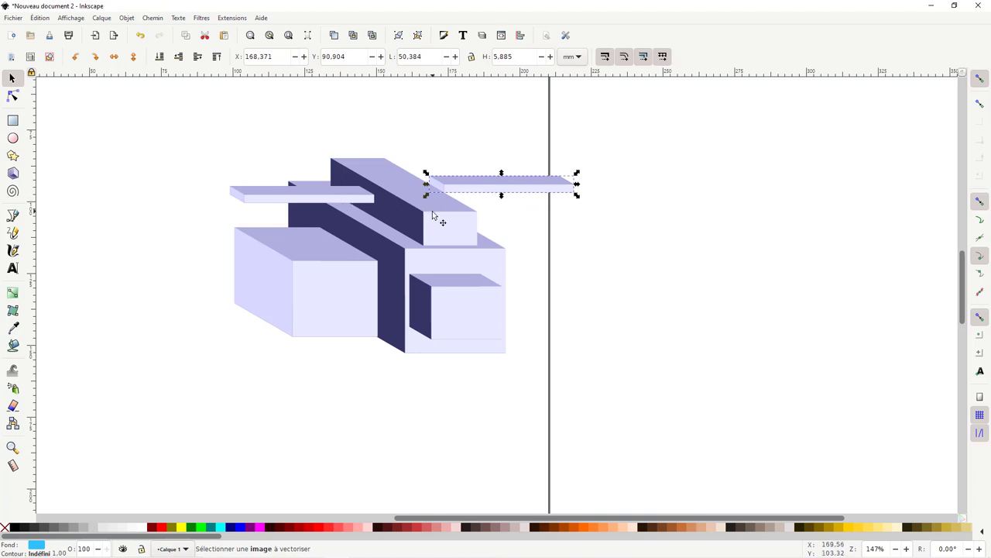
pyautogui.click(433, 213)
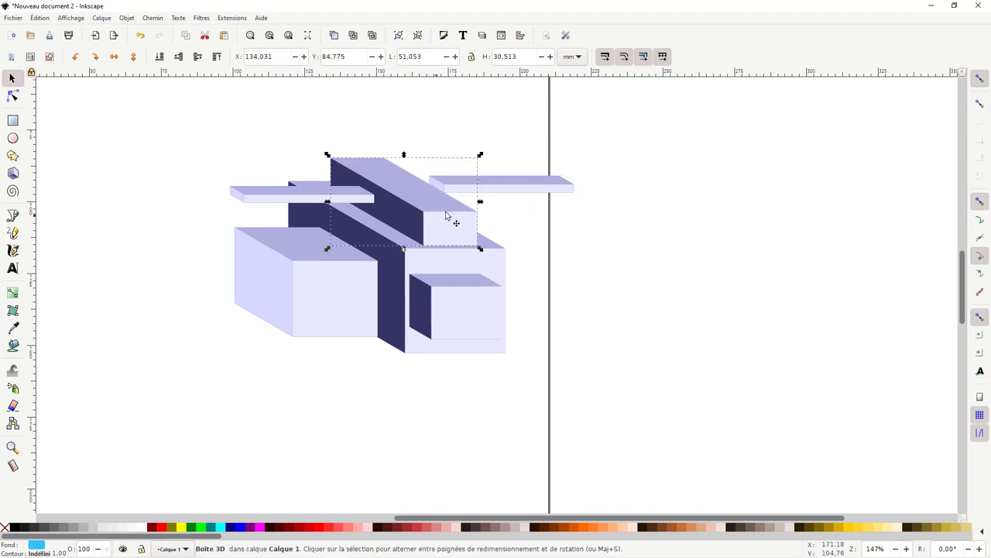
# - Convert the tall 3D box to paths and pull its dark slanted face left
pyautogui.click(153, 18)
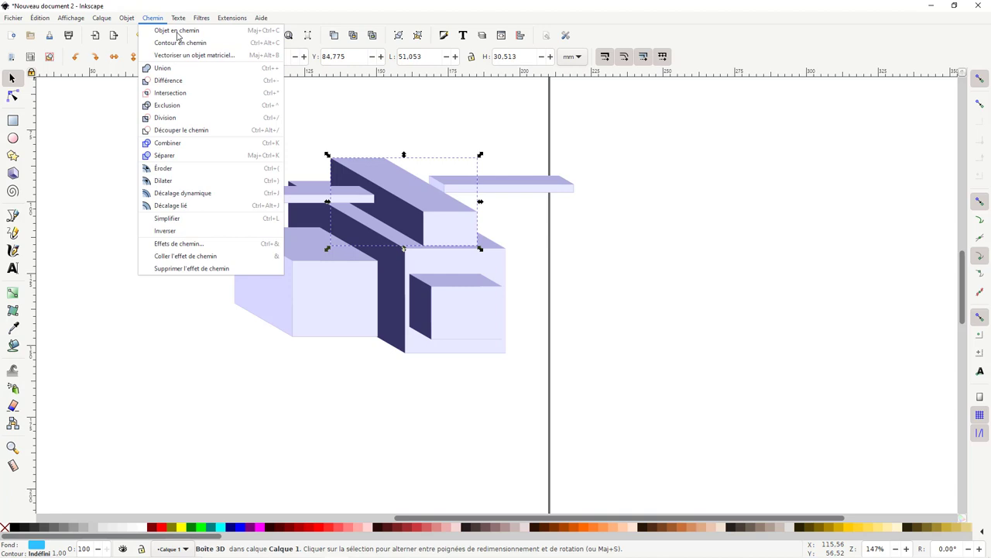
pyautogui.click(178, 34)
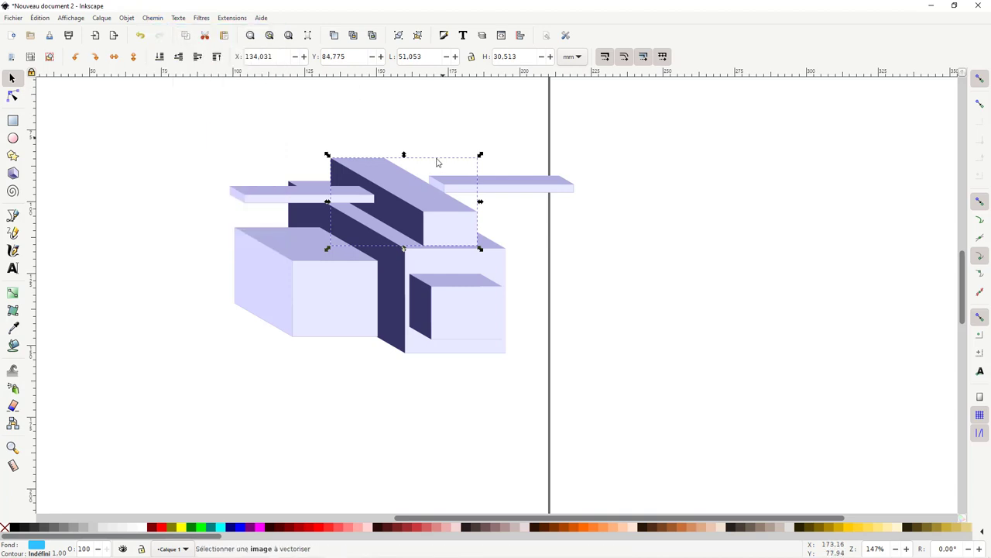
pyautogui.click(12, 95)
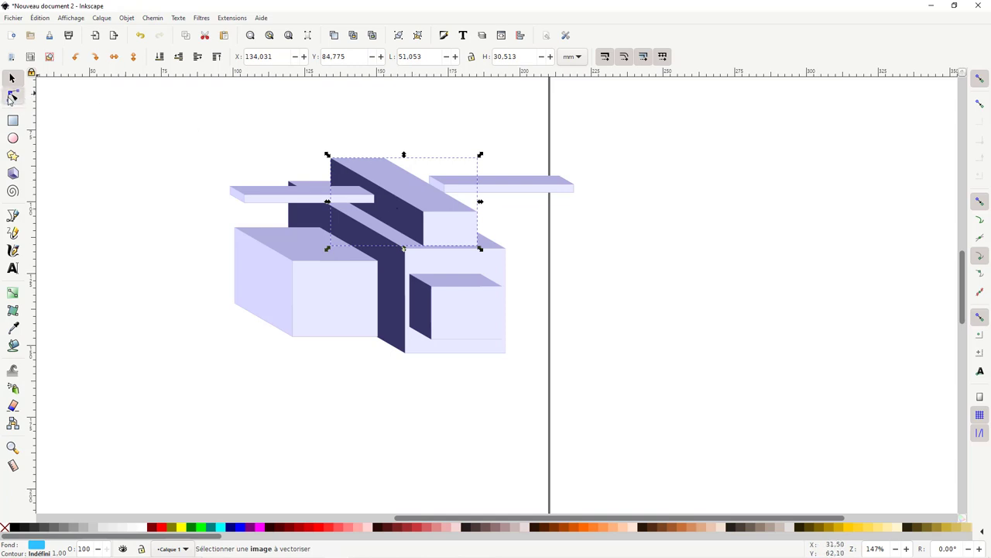
pyautogui.click(389, 213)
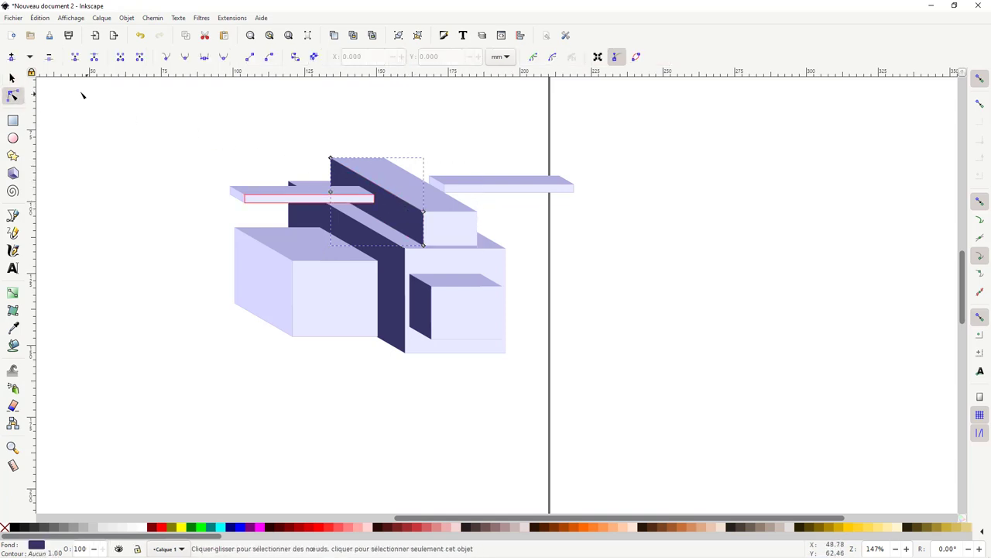
pyautogui.click(12, 79)
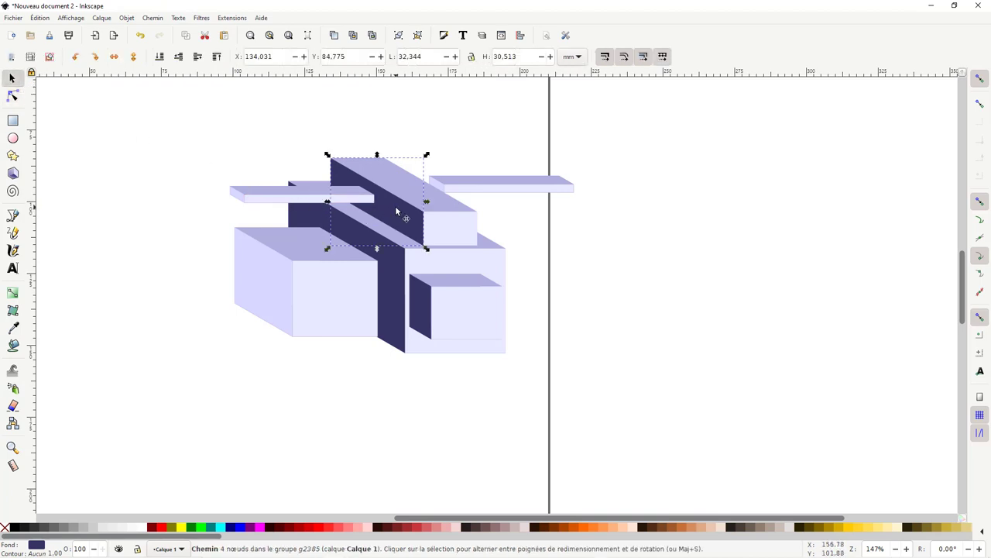
pyautogui.moveTo(399, 206); pyautogui.dragTo(348, 211)
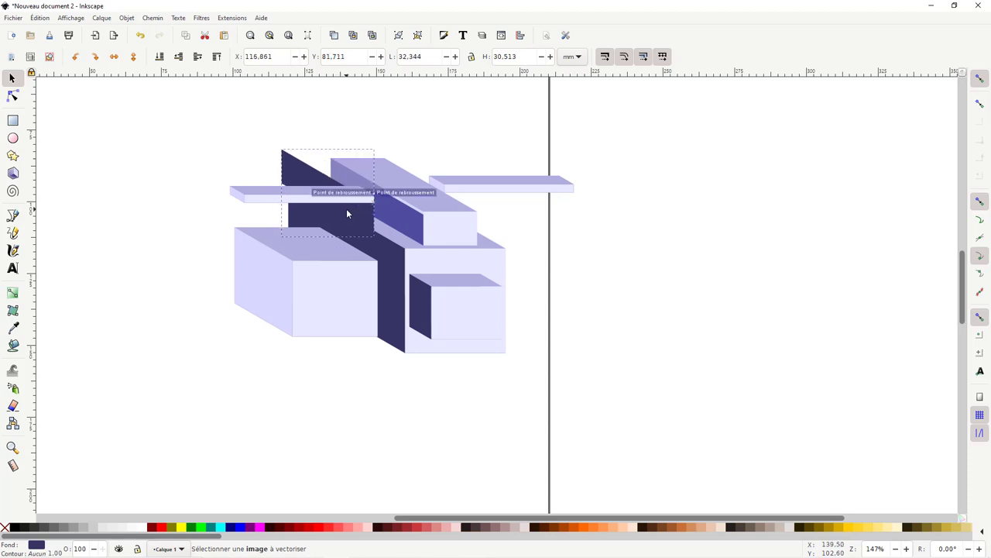
# - Lift the top slanted face up off the box
pyautogui.click(410, 200)
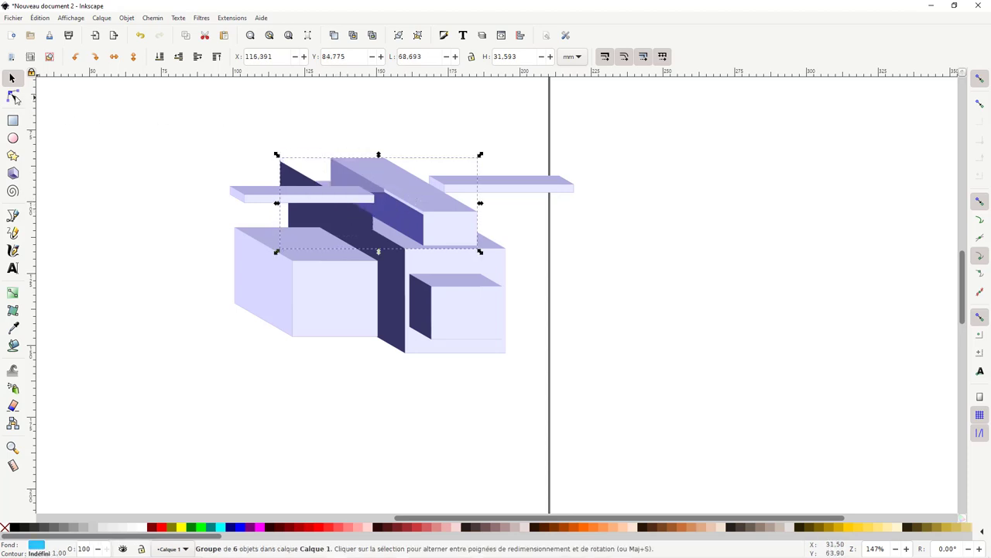
pyautogui.click(12, 95)
pyautogui.click(404, 185)
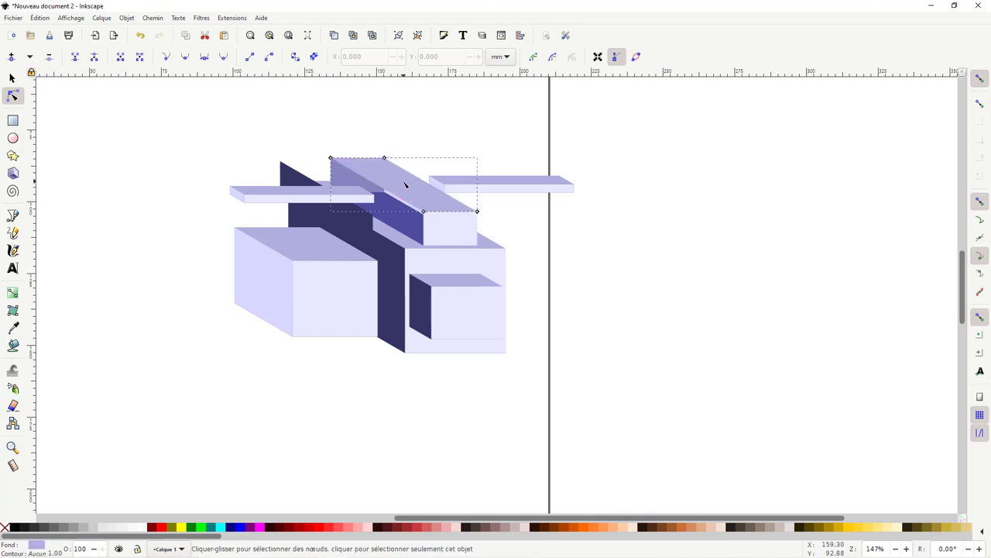
pyautogui.click(12, 78)
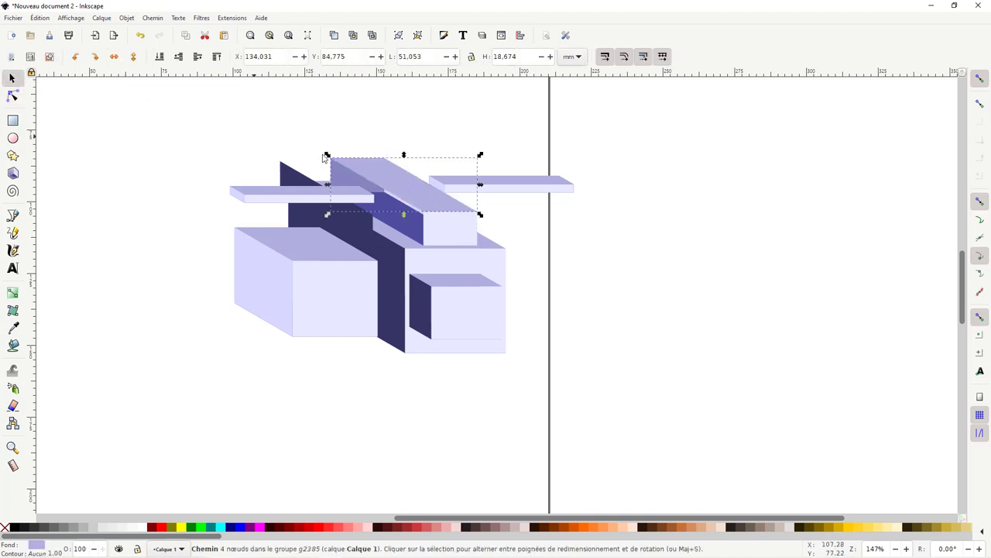
pyautogui.moveTo(409, 189); pyautogui.dragTo(405, 138)
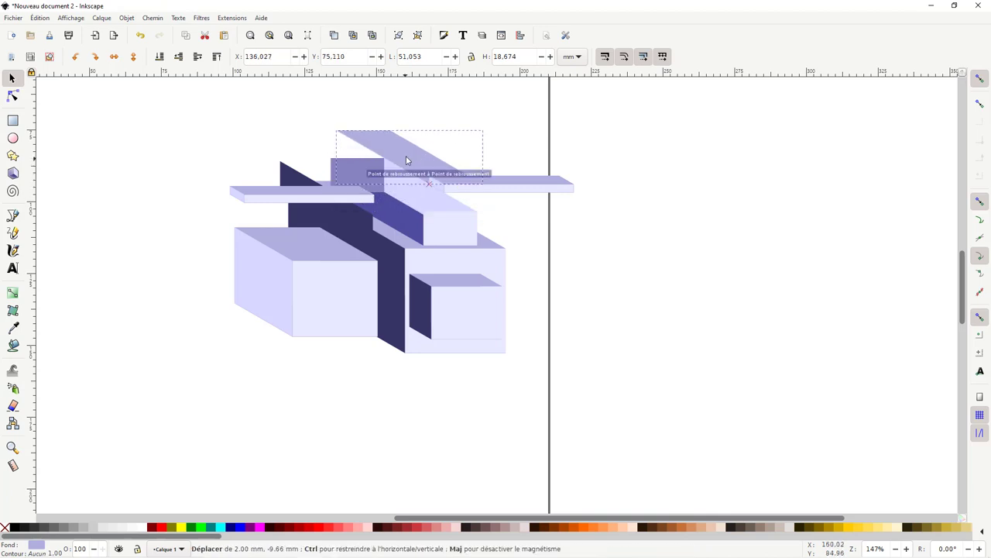
# - Slide the light side face out to the right
pyautogui.click(416, 188)
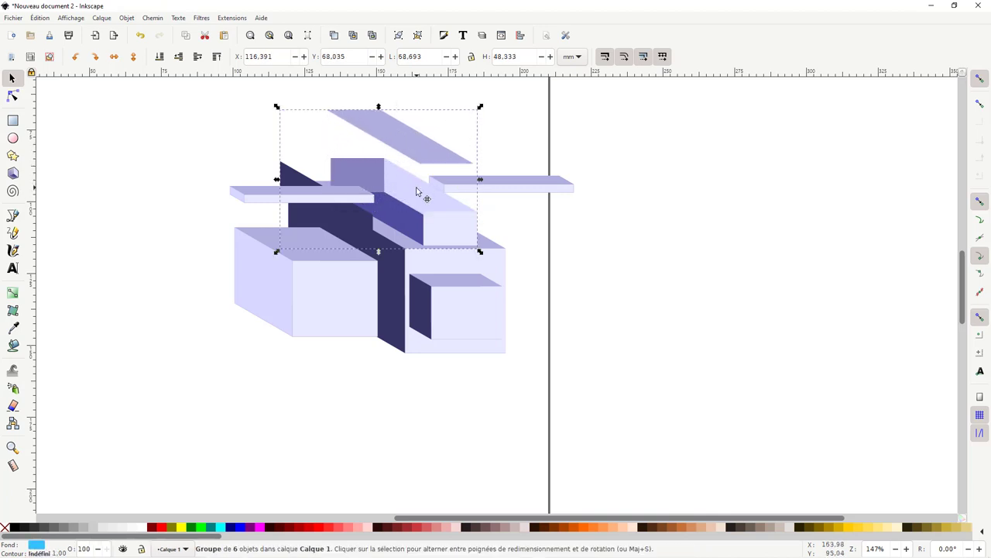
pyautogui.click(13, 96)
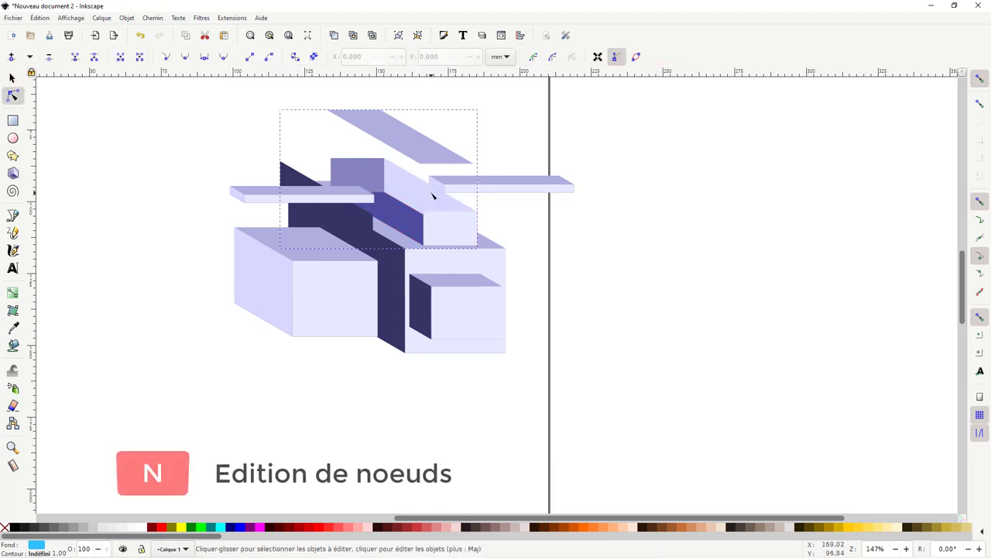
pyautogui.click(433, 196)
pyautogui.press('s')
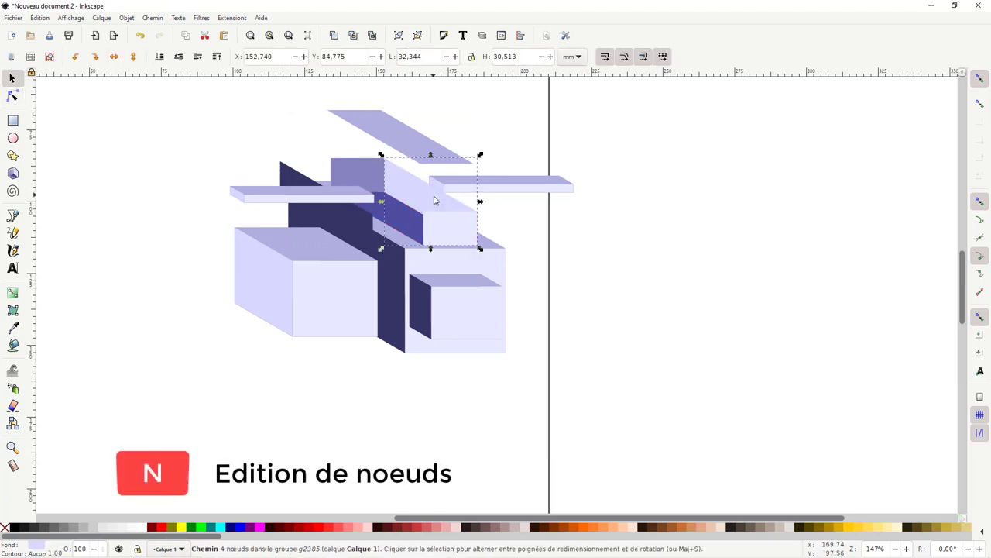
pyautogui.moveTo(434, 200); pyautogui.dragTo(475, 199)
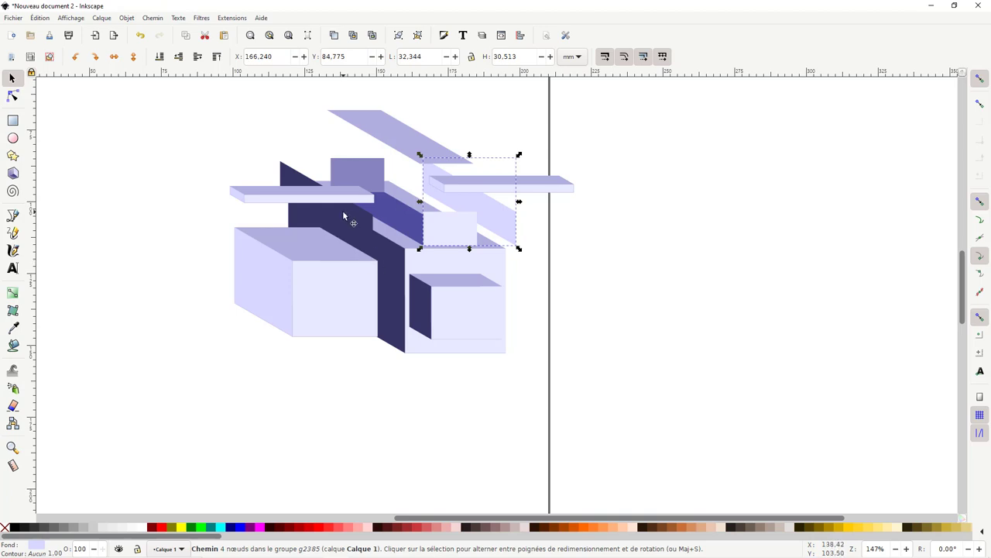
# - Lower the raised top face back down onto the box
pyautogui.click(363, 128)
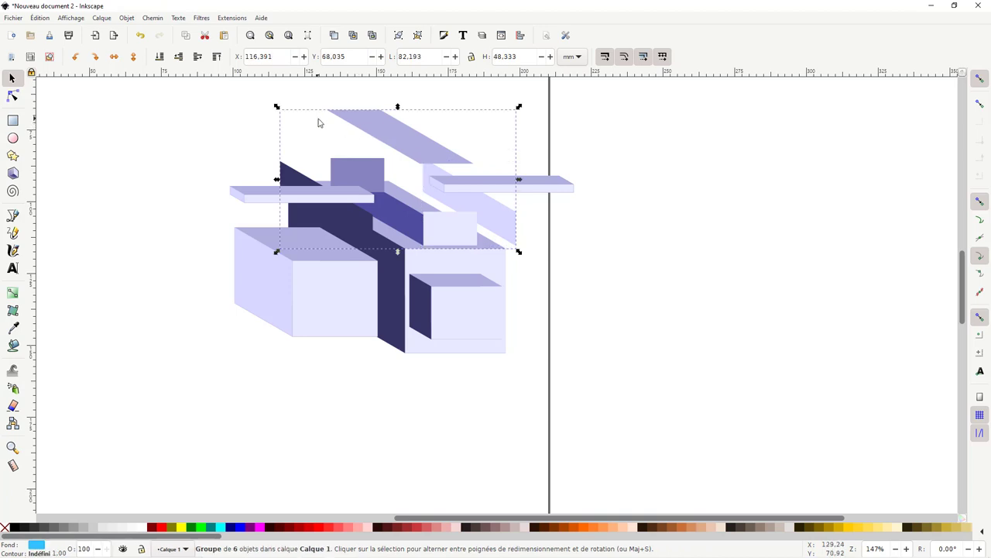
pyautogui.press('n')
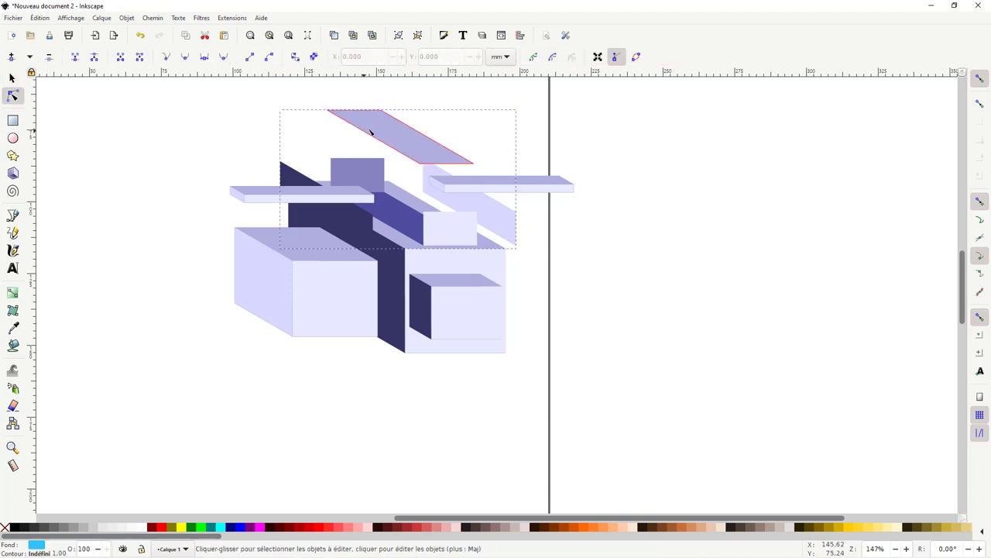
pyautogui.click(372, 131)
pyautogui.press('s')
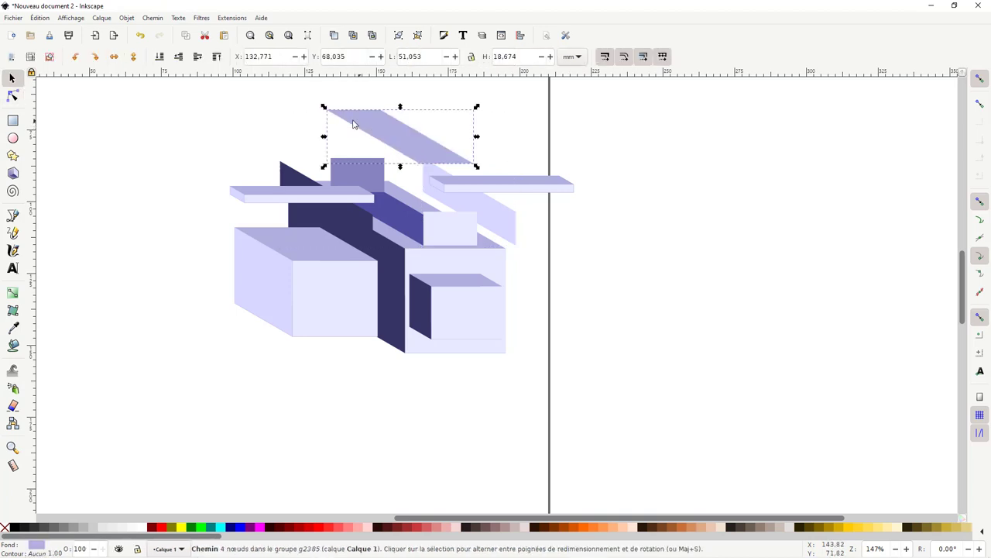
pyautogui.moveTo(341, 123); pyautogui.dragTo(344, 167)
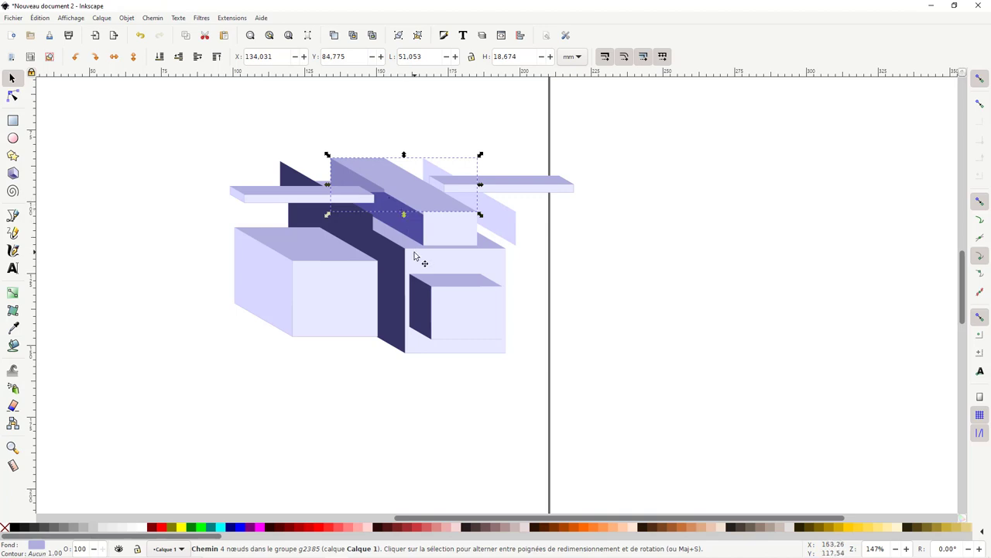
# - Slide the small end rectangle face out to the right
pyautogui.press('n')
pyautogui.click(448, 230)
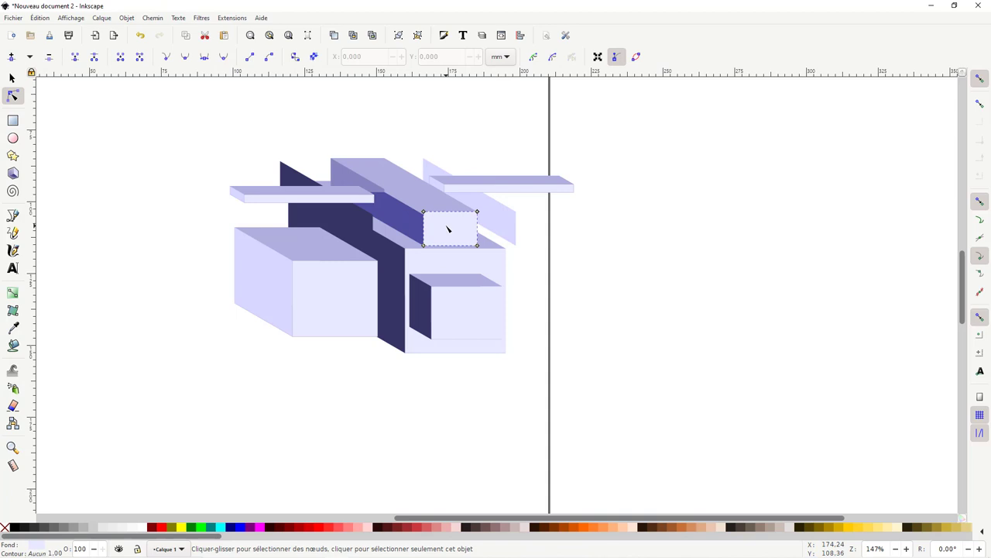
pyautogui.press('s')
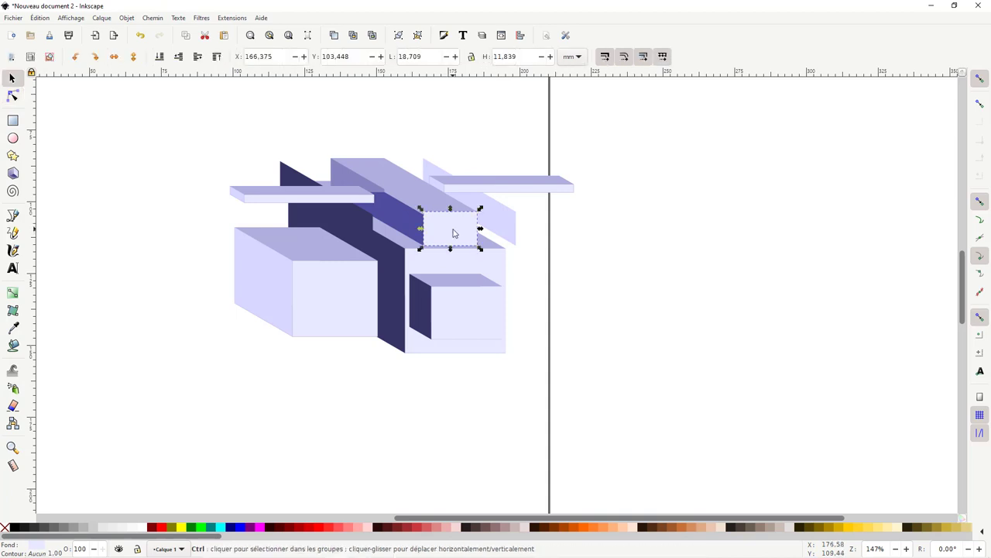
pyautogui.moveTo(454, 233); pyautogui.dragTo(564, 246)
# - Move the light side face back left into place
pyautogui.click(431, 168)
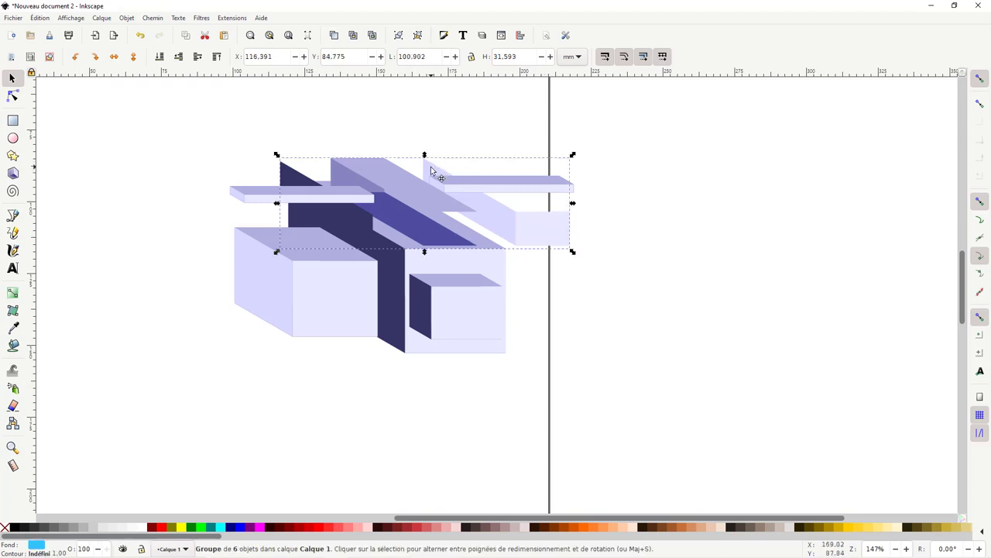
pyautogui.press('n')
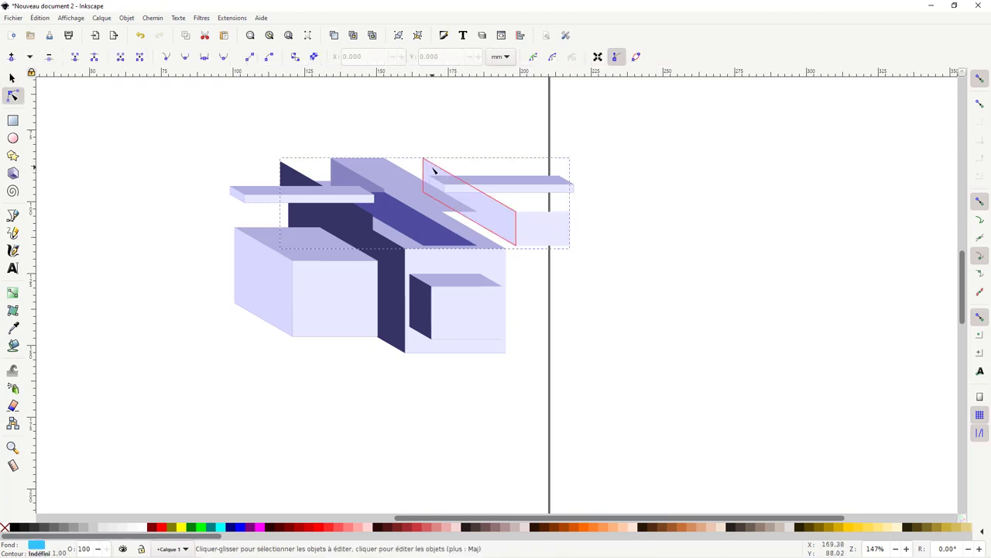
pyautogui.click(433, 169)
pyautogui.press('s')
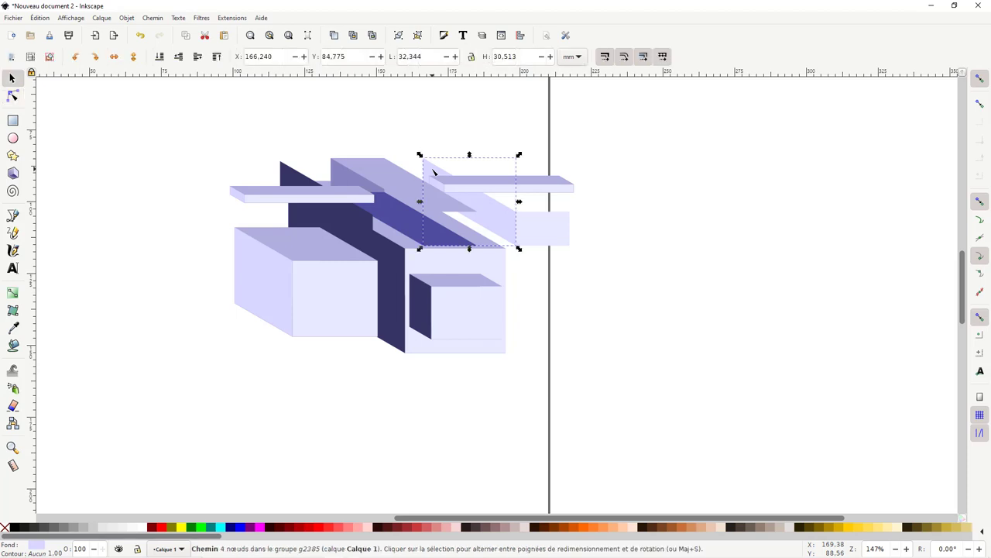
pyautogui.moveTo(432, 172); pyautogui.dragTo(387, 162)
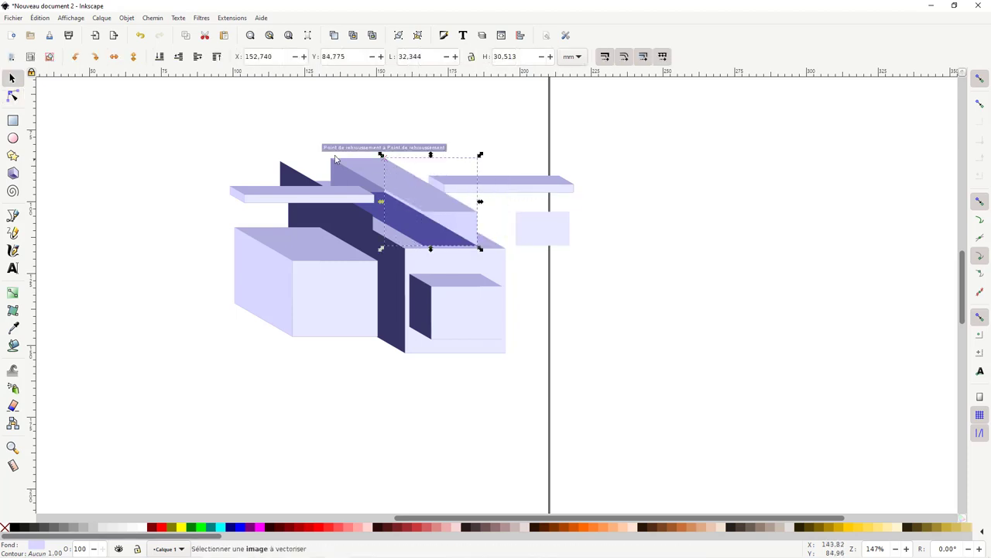
# - Move the dark triangular face back right into place
pyautogui.press('n')
pyautogui.click(287, 175)
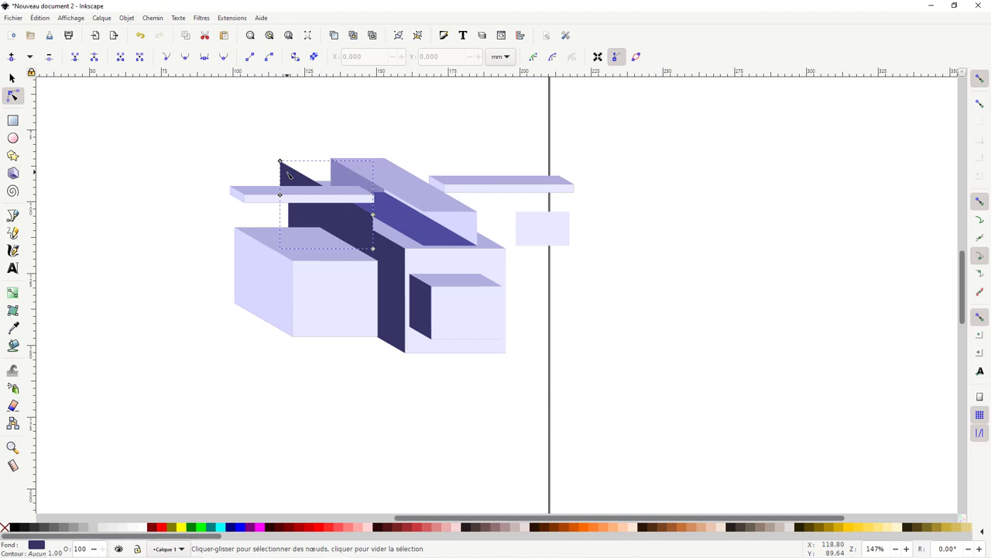
pyautogui.press('s')
pyautogui.moveTo(288, 175); pyautogui.dragTo(339, 171)
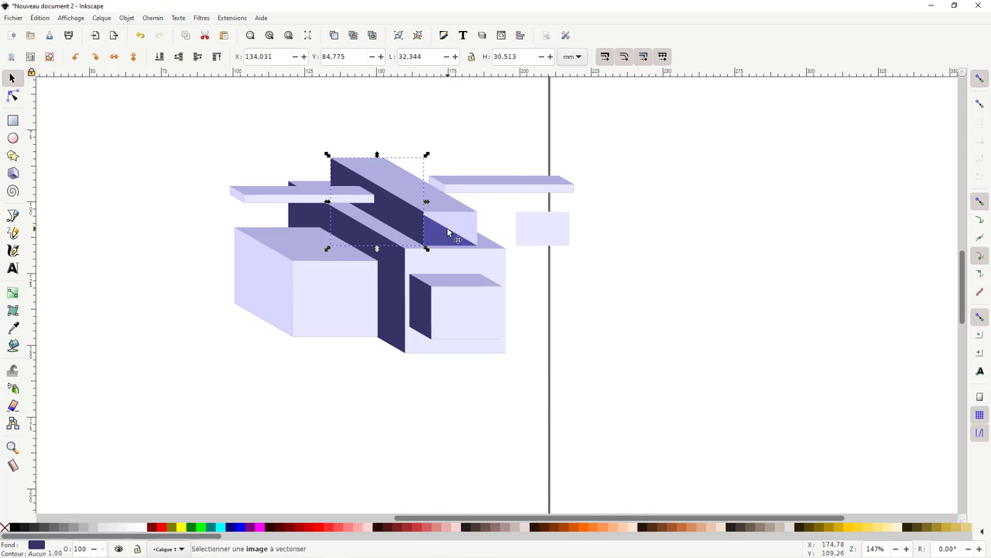
# - Convert the thin right-hand bar to a path and nudge it slightly lower
pyautogui.click(468, 189)
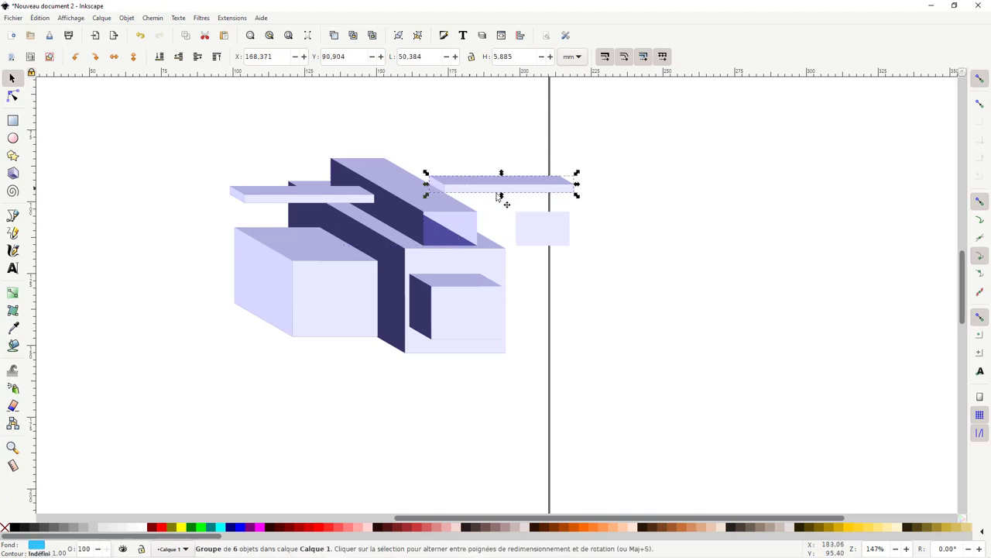
pyautogui.click(155, 18)
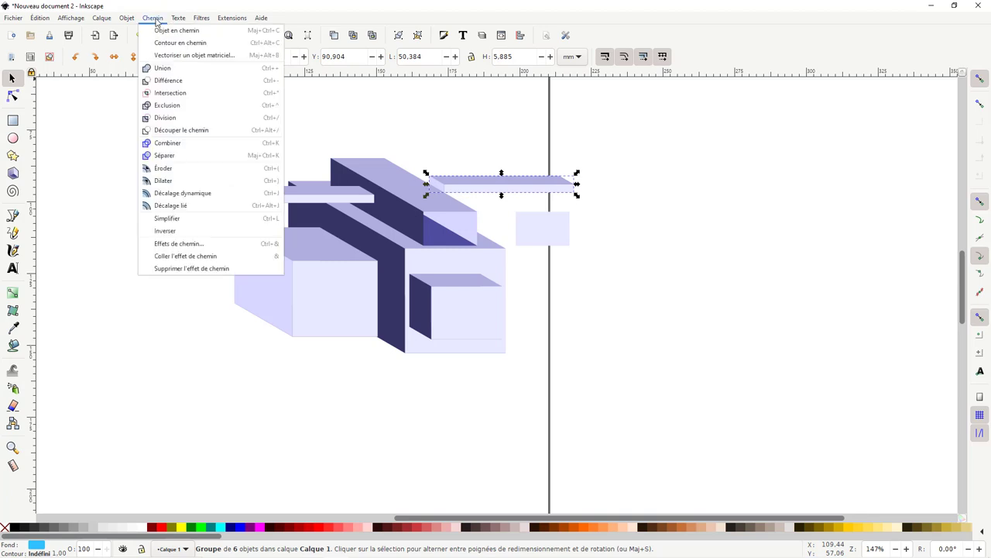
pyautogui.click(165, 31)
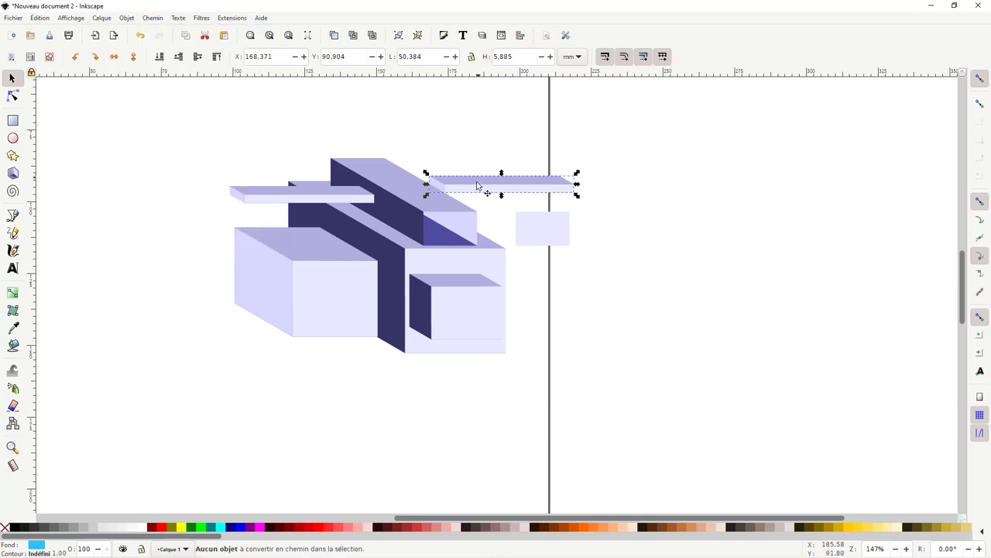
pyautogui.moveTo(474, 186); pyautogui.dragTo(472, 192)
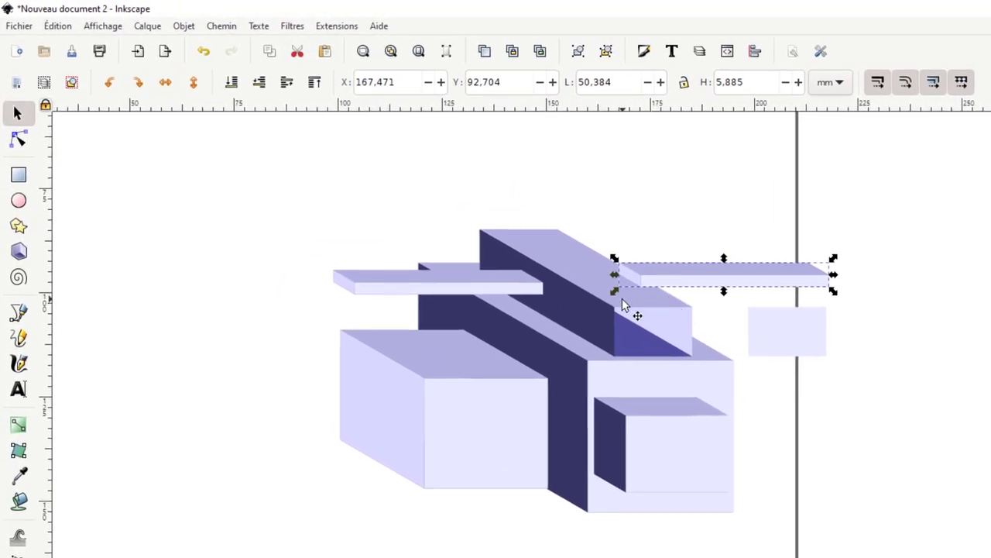
# - Lower the thin bar behind the tall dark block, position it across the block, and deselect
pyautogui.keyDown('shift'); pyautogui.click(463, 187); pyautogui.keyUp('shift')
pyautogui.keyDown('shift'); pyautogui.click(668, 289); pyautogui.keyUp('shift')
pyautogui.click(259, 82)
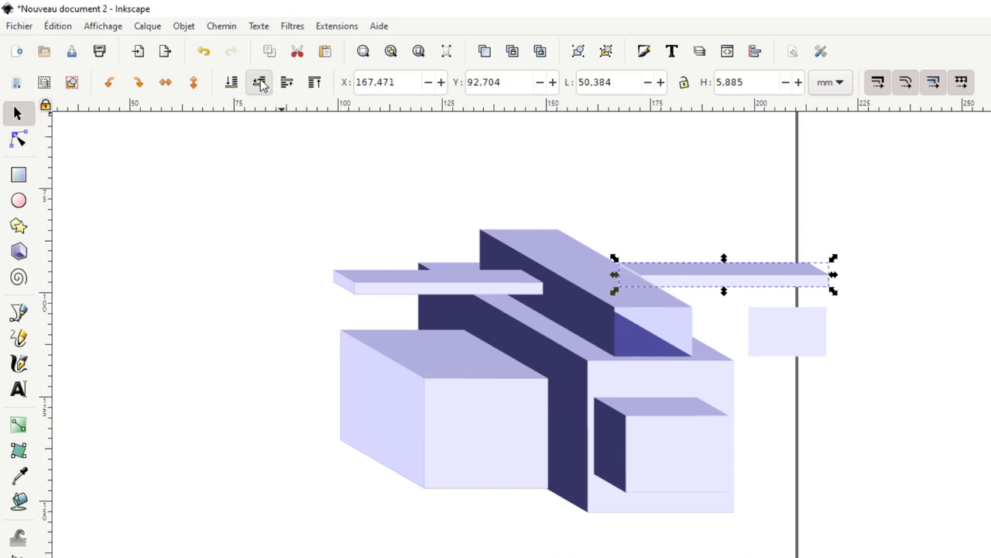
pyautogui.moveTo(708, 277); pyautogui.dragTo(708, 291)
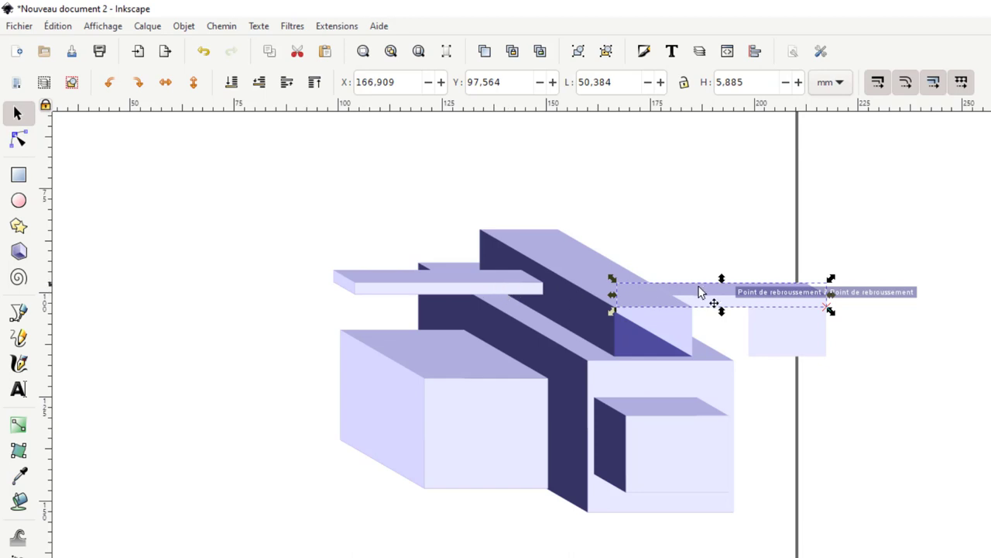
pyautogui.moveTo(697, 288); pyautogui.dragTo(689, 271)
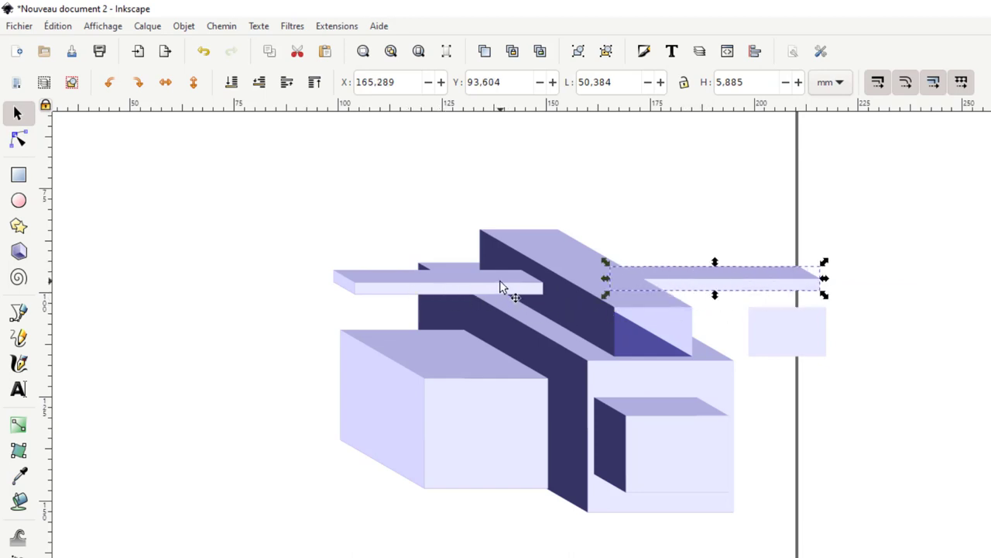
pyautogui.click(909, 286)
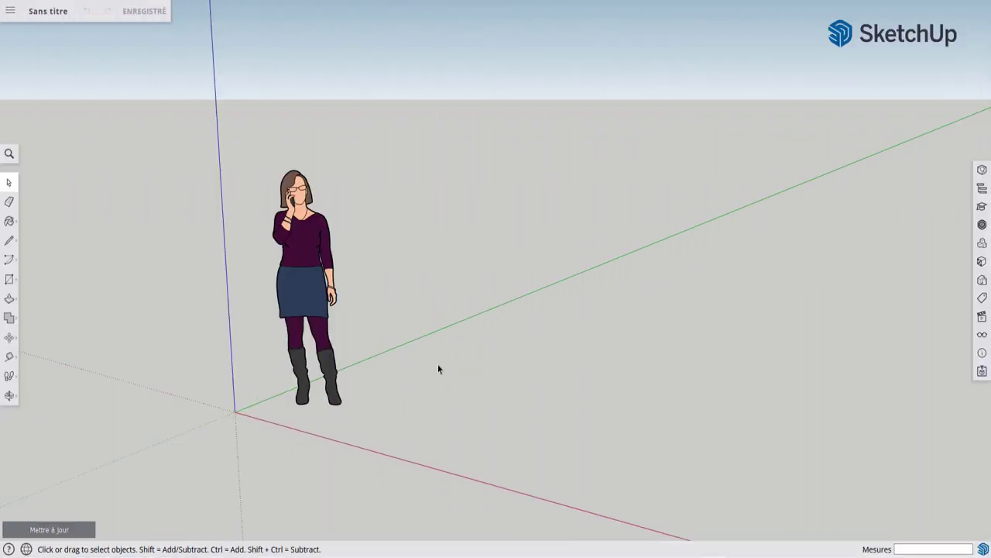
# - Build a rectangular box 0.60 m tall on the ground
pyautogui.press('r')
pyautogui.click(509, 356)
pyautogui.click(519, 438)
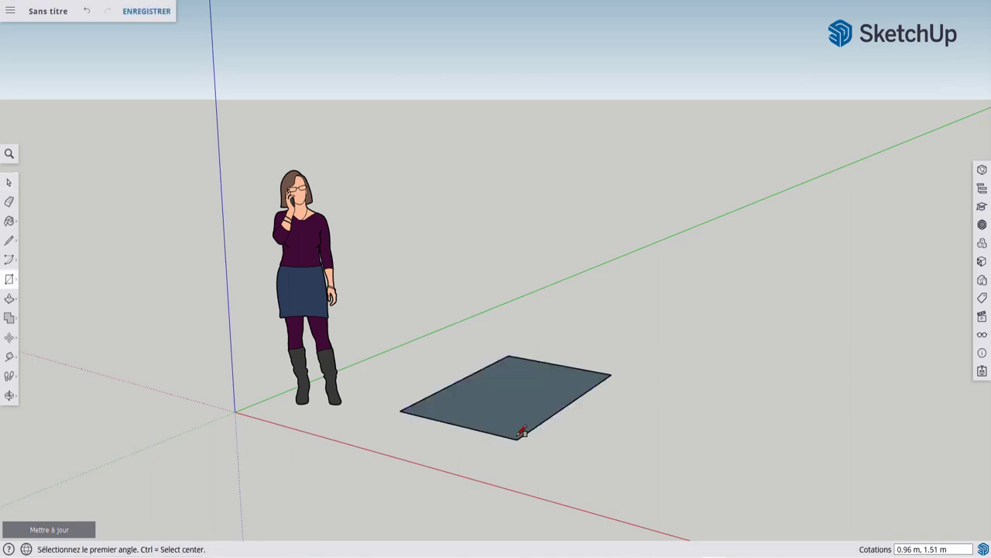
pyautogui.press('p')
pyautogui.click(513, 405)
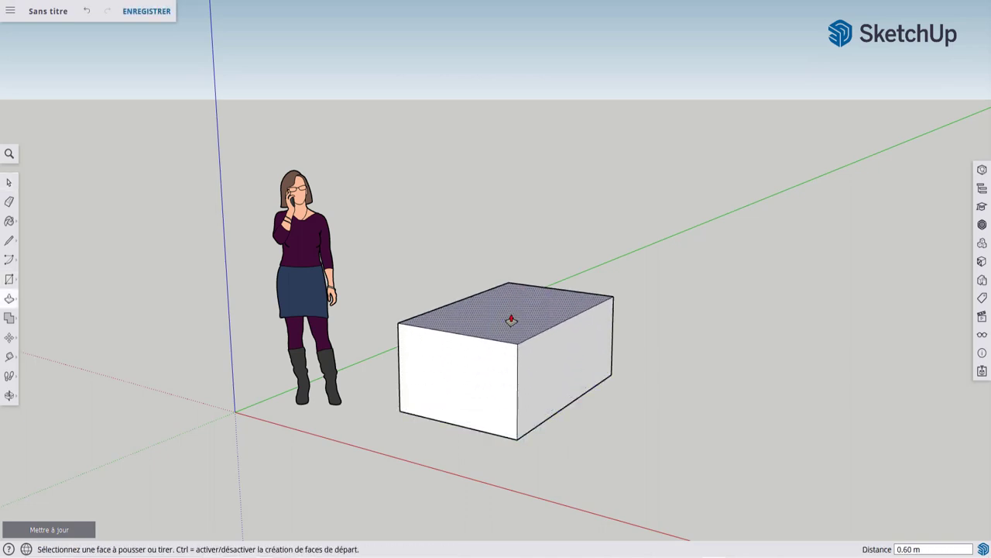
pyautogui.click(511, 319)
pyautogui.press('o')
pyautogui.moveTo(461, 359)
pyautogui.mouseDown()
pyautogui.moveTo(732, 343)
pyautogui.moveTo(465, 321)
pyautogui.mouseUp()
# - Delete the default woman figure
pyautogui.press('space')
pyautogui.click(382, 310)
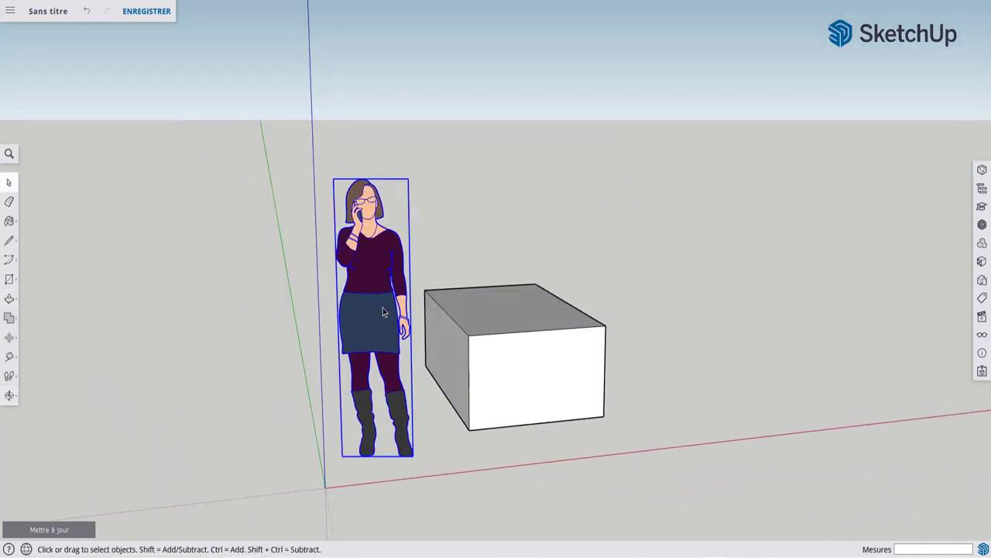
pyautogui.press('Delete')
# - Draw a small rectangle on the box's side face and extrude it into a protruding slab
pyautogui.press('r')
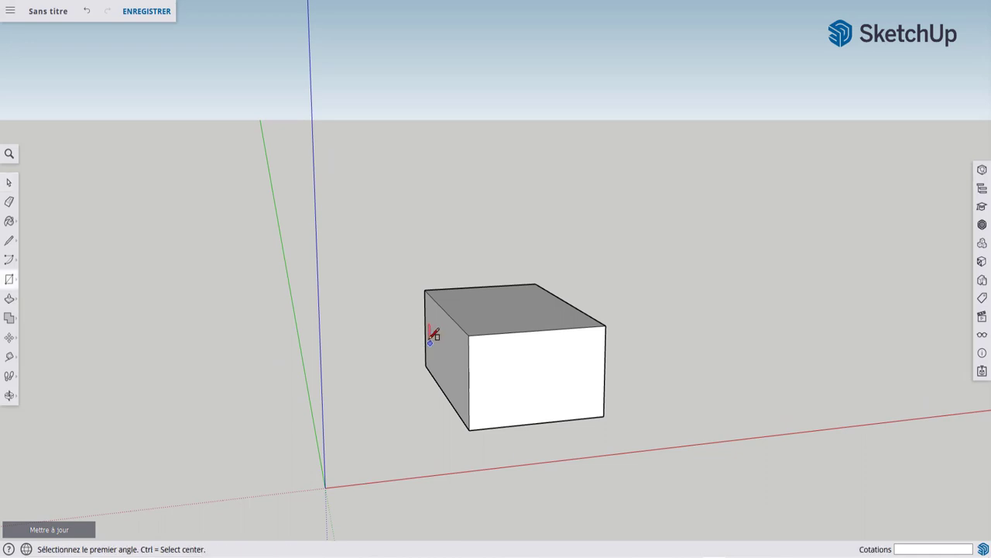
pyautogui.click(437, 341)
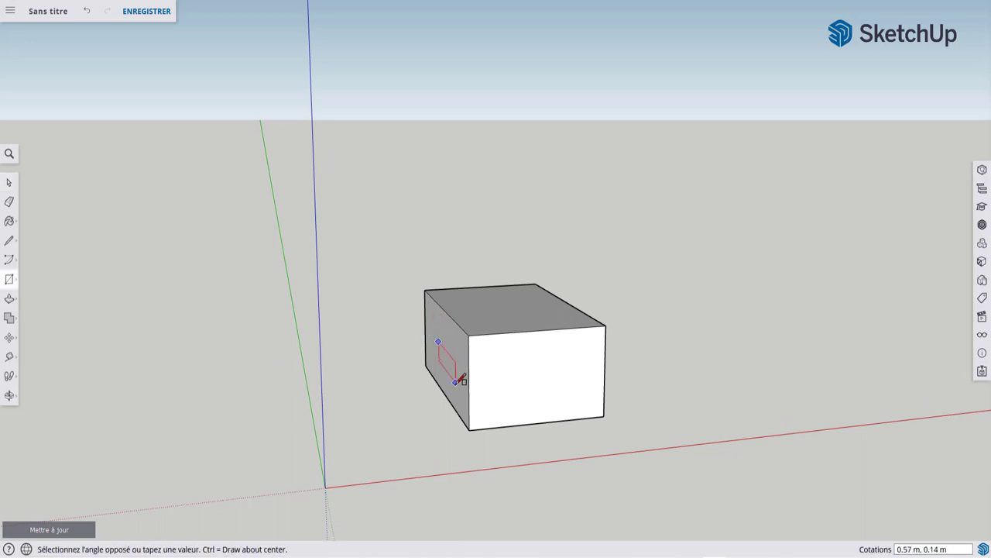
pyautogui.click(457, 381)
pyautogui.press('p')
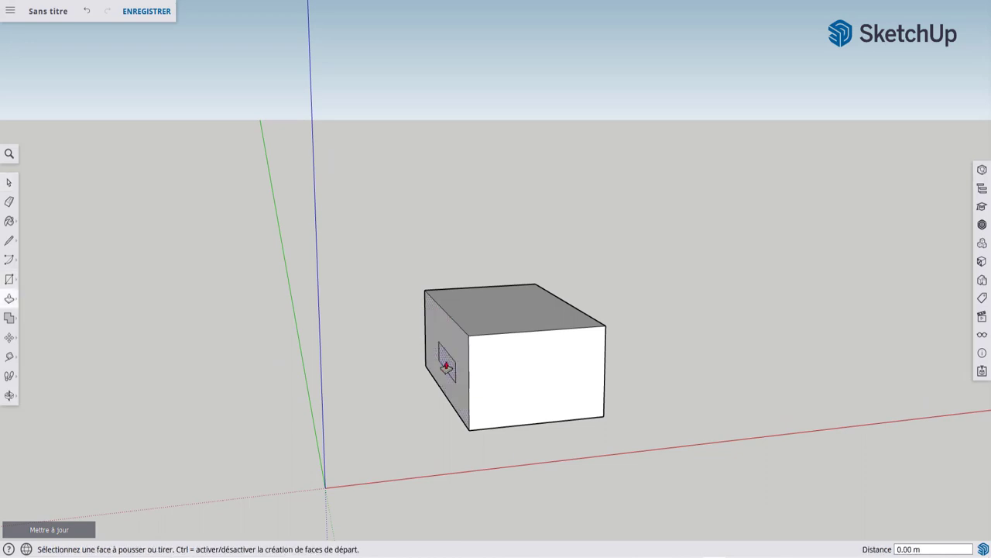
pyautogui.click(446, 366)
pyautogui.click(348, 379)
pyautogui.press('o')
pyautogui.moveTo(522, 336)
pyautogui.mouseDown()
pyautogui.moveTo(401, 332)
pyautogui.moveTo(566, 352)
pyautogui.moveTo(542, 405)
pyautogui.mouseUp()
# - Extrude a rectangle on the box's front about 0.48 m and select its end face
pyautogui.press('r')
pyautogui.click(529, 375)
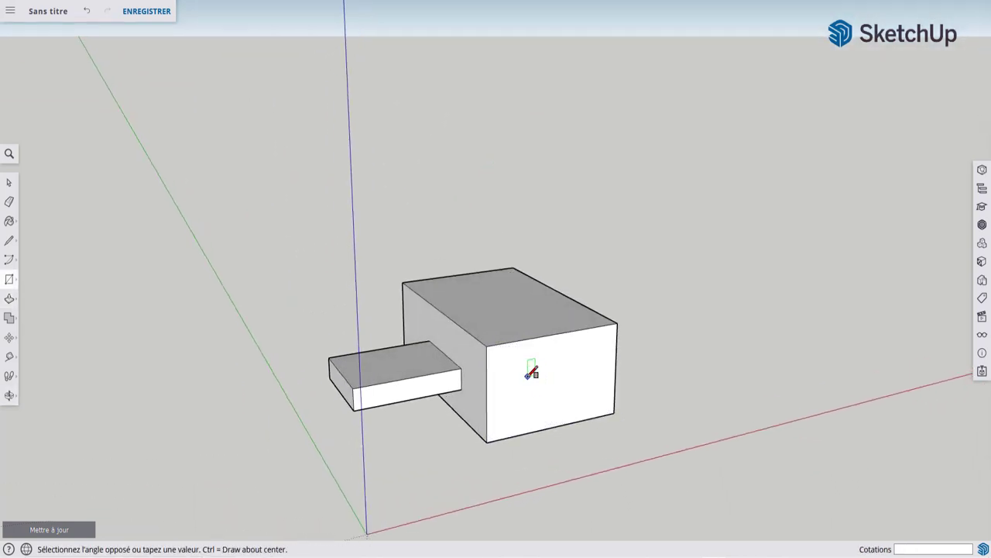
pyautogui.click(598, 399)
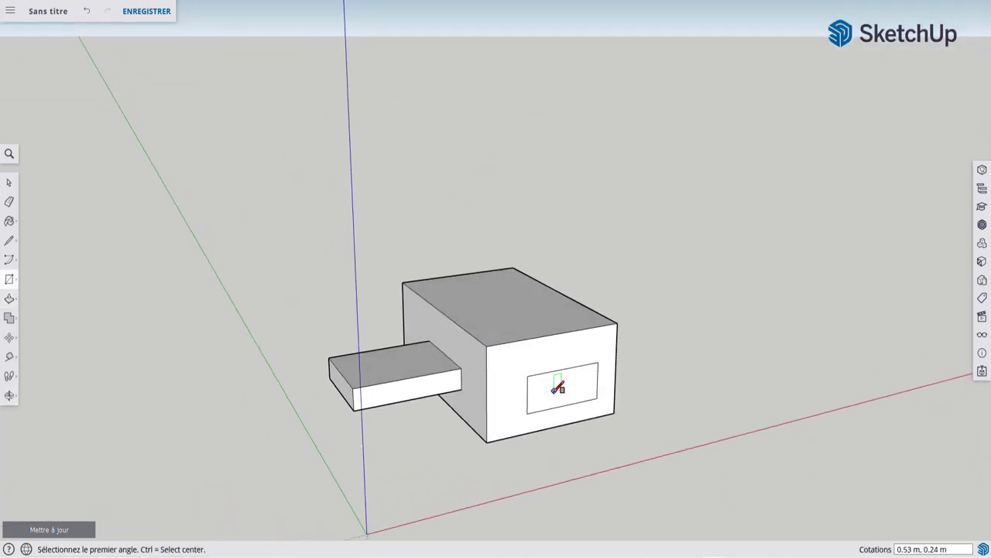
pyautogui.press('p')
pyautogui.click(544, 394)
pyautogui.click(590, 424)
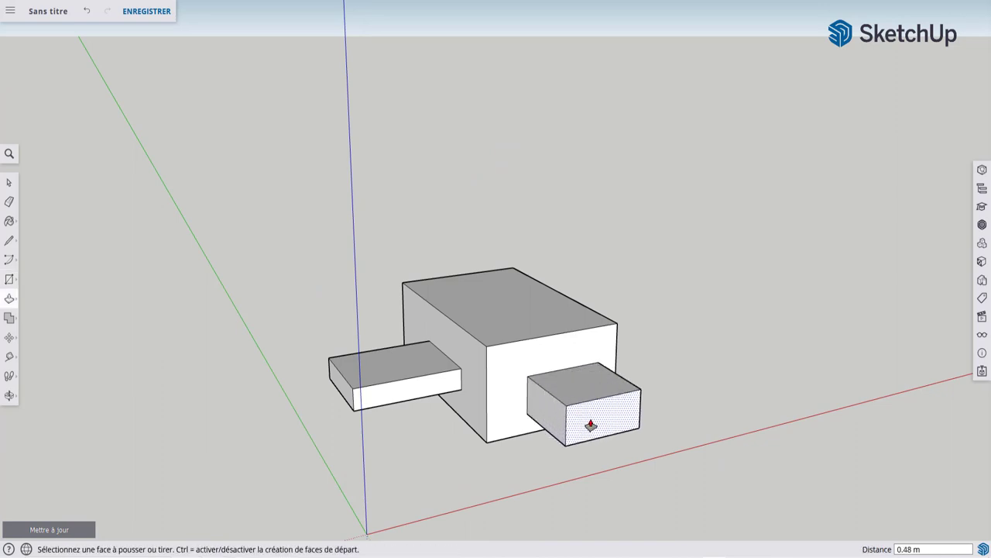
pyautogui.press('space')
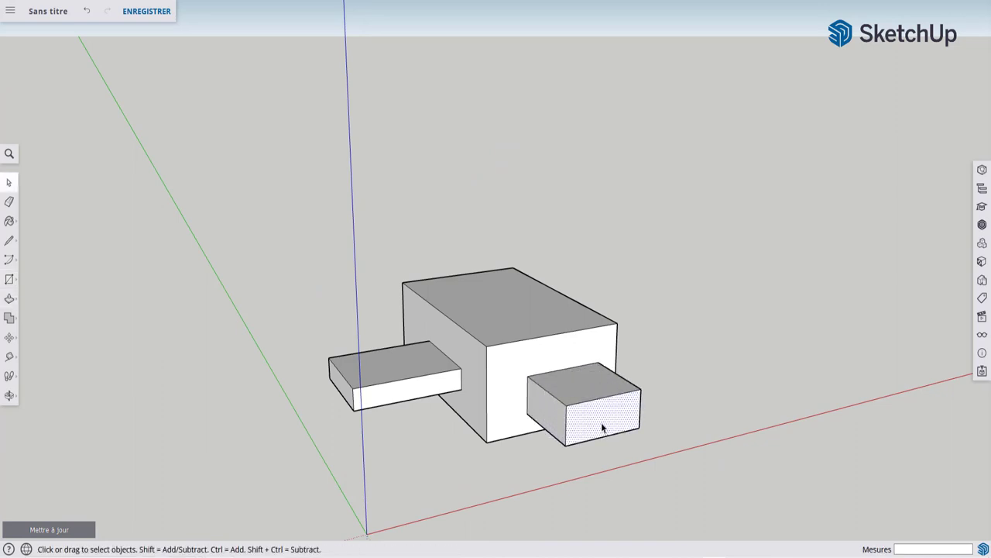
pyautogui.click(600, 420)
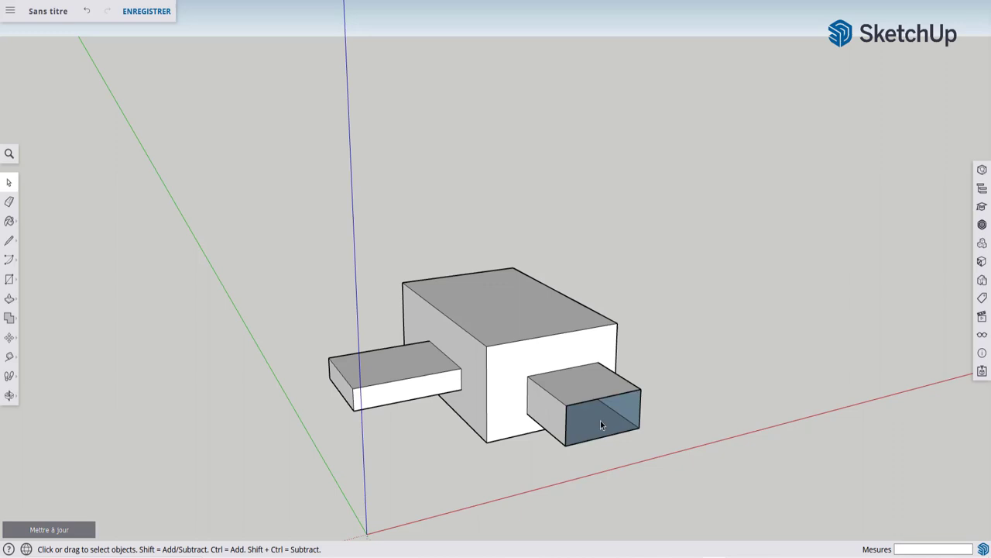
# - Draw a rectangle on the box's top and raise it into a tower about 1.07 m tall
pyautogui.moveTo(580, 393); pyautogui.dragTo(684, 425)
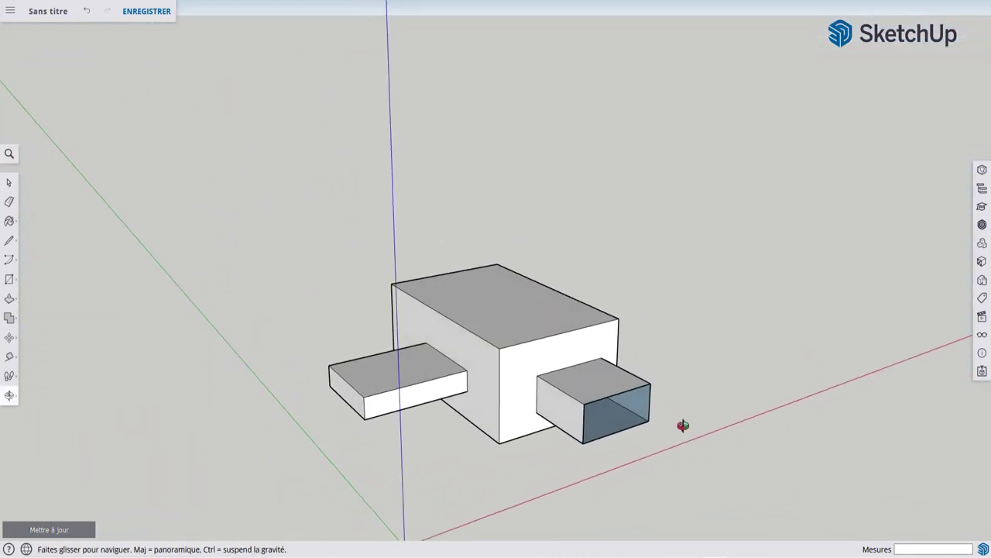
pyautogui.press('space')
pyautogui.press('r')
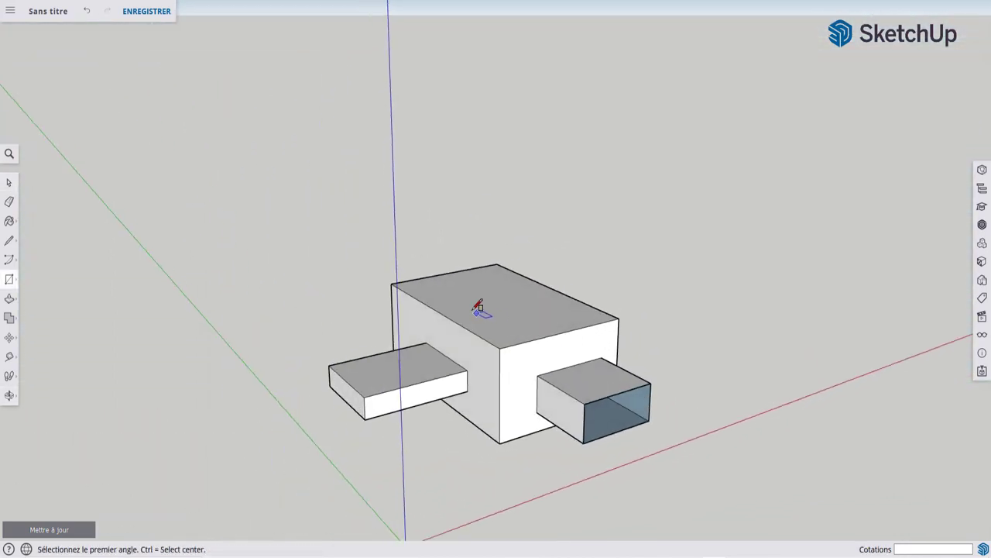
pyautogui.click(452, 297)
pyautogui.click(573, 315)
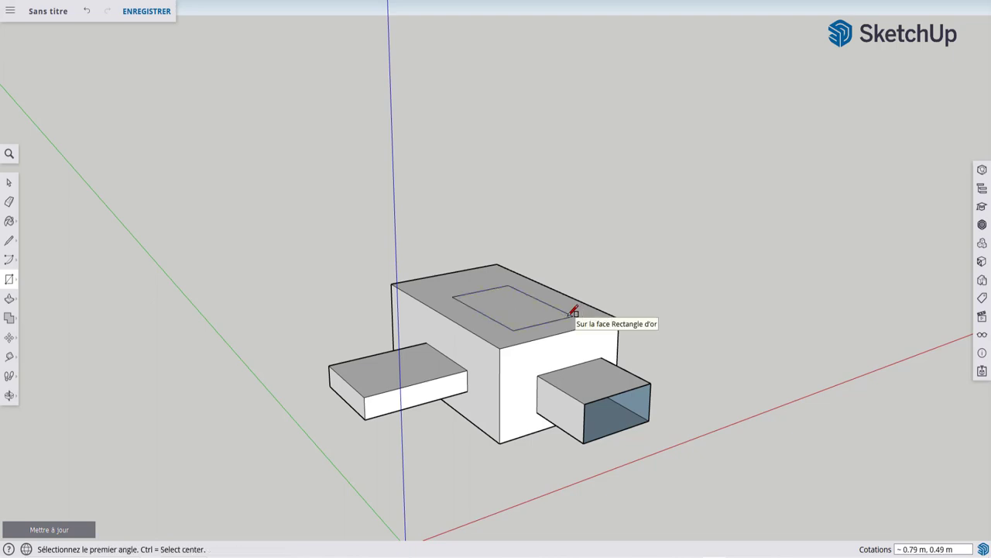
pyautogui.press('p')
pyautogui.click(483, 308)
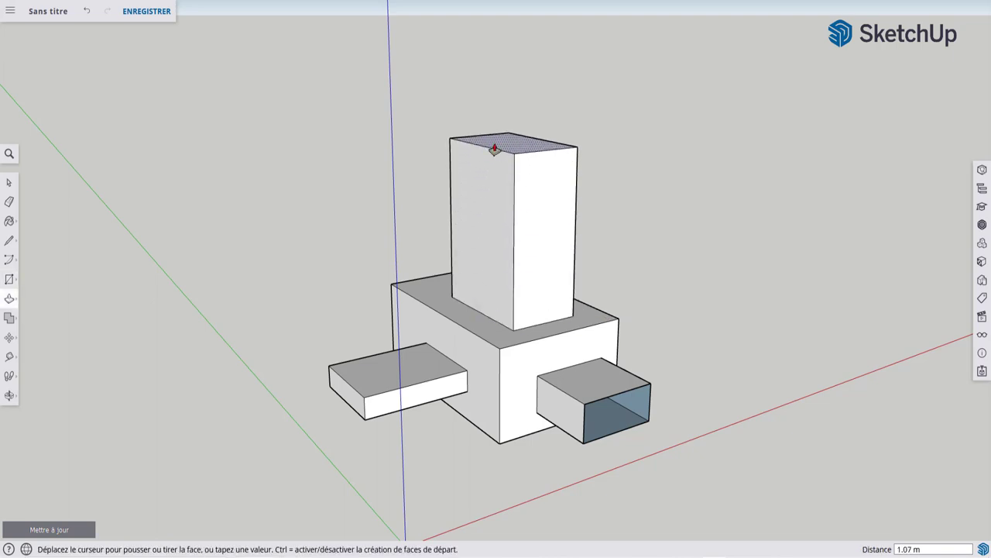
pyautogui.click(494, 146)
# - Push the tower's right face out 0.07 m to widen it
pyautogui.press('space')
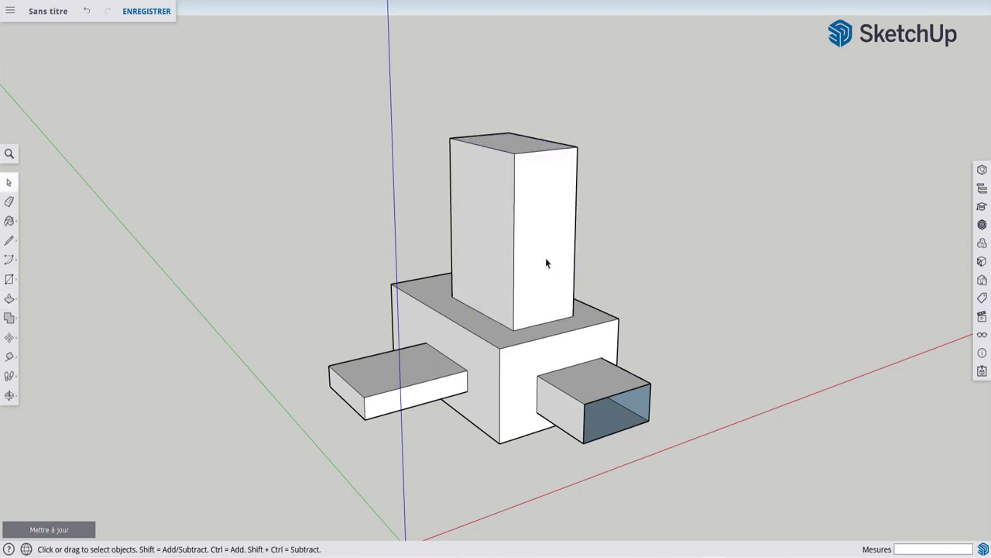
pyautogui.click(547, 249)
pyautogui.press('p')
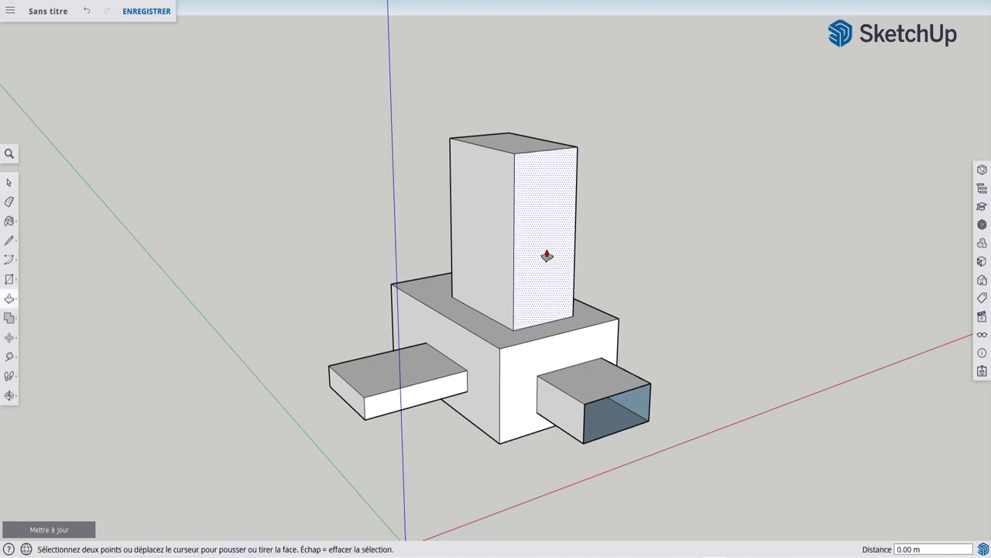
pyautogui.click(547, 255)
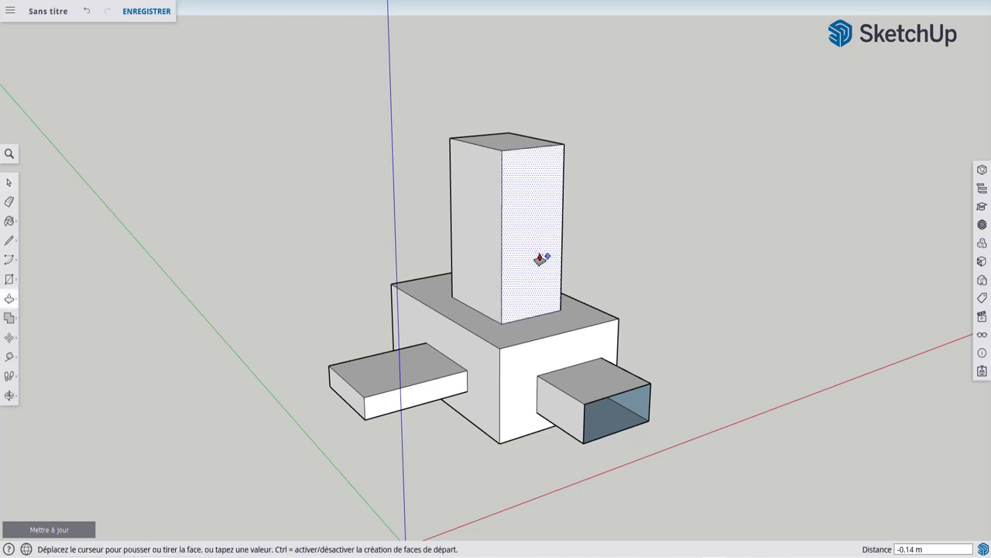
pyautogui.click(506, 263)
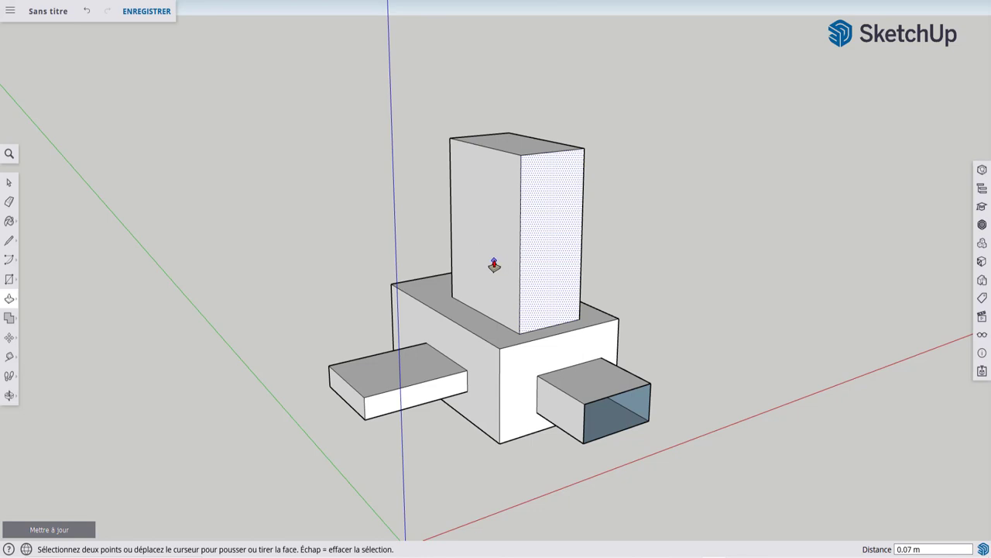
pyautogui.press('space')
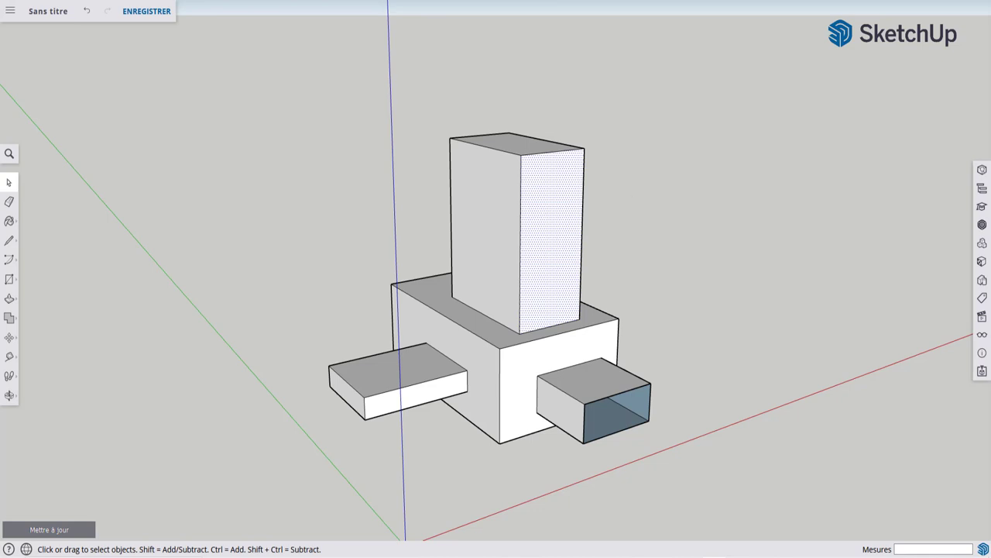
# - Restore the Inkscape window showing the purple stacked-box composition
pyautogui.click(407, 547)
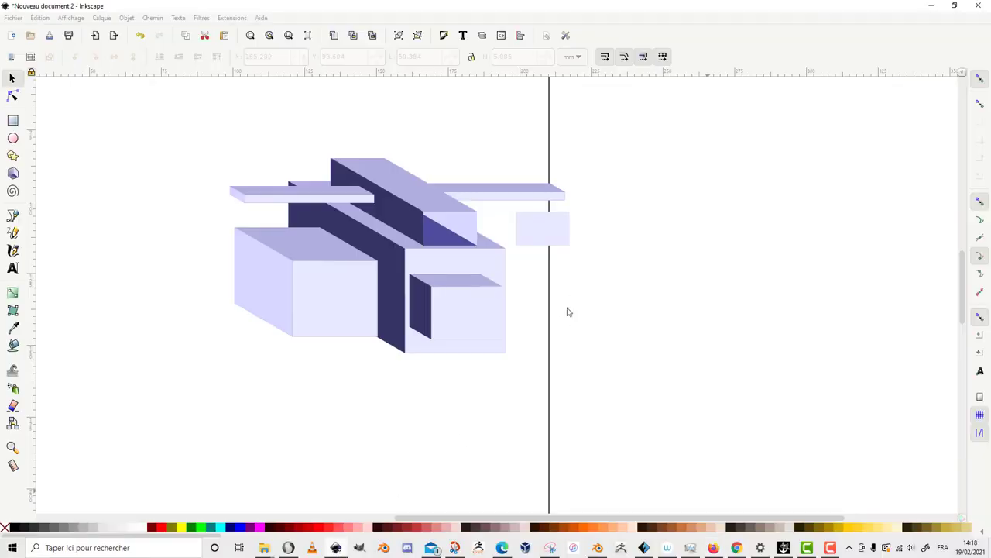